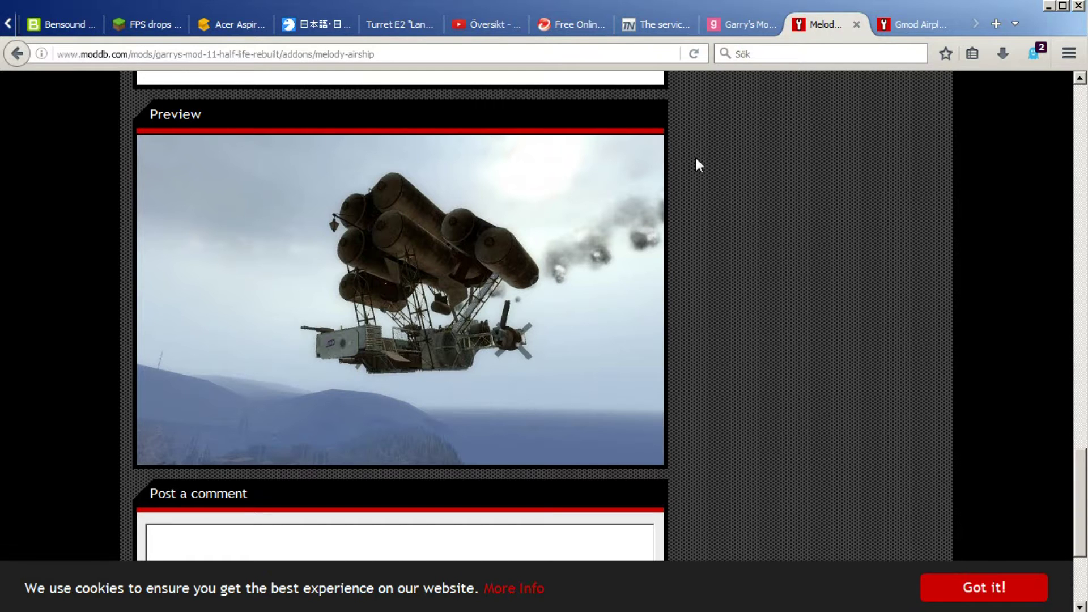
# - Switch from the Melody Airship ModDB page to the garrysmods.org Dupes listing sorted by downloads
pyautogui.click(745, 29)
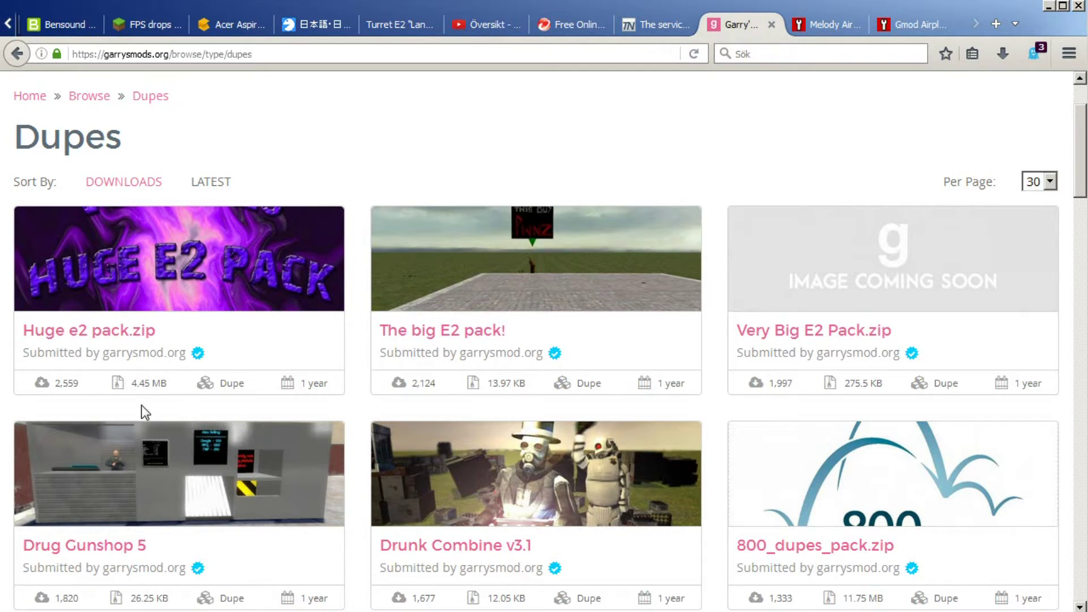
# - Skim the Dupes listing, then bring up the Gmod Airplane Expression2 SetAng & MassCentre download page
pyautogui.scroll(-3, 830, 468)
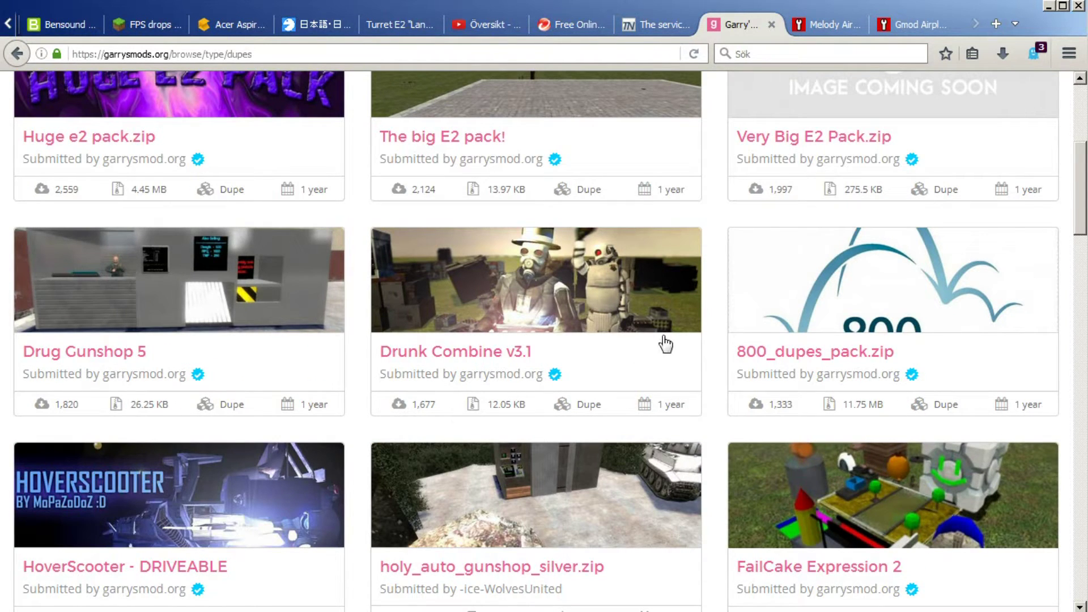
pyautogui.scroll(5, 1071, 147)
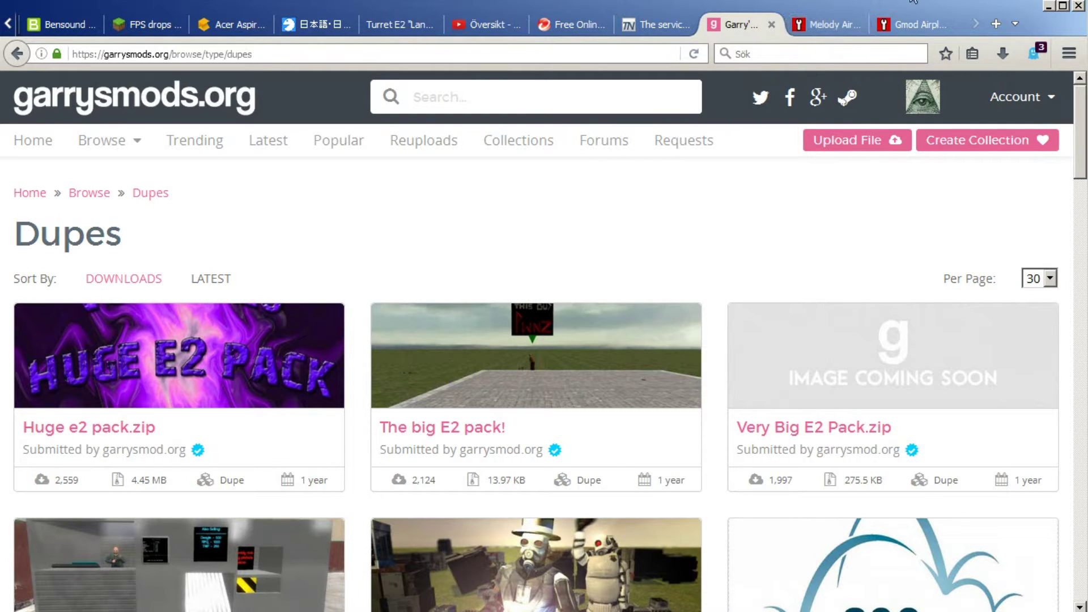
pyautogui.click(915, 20)
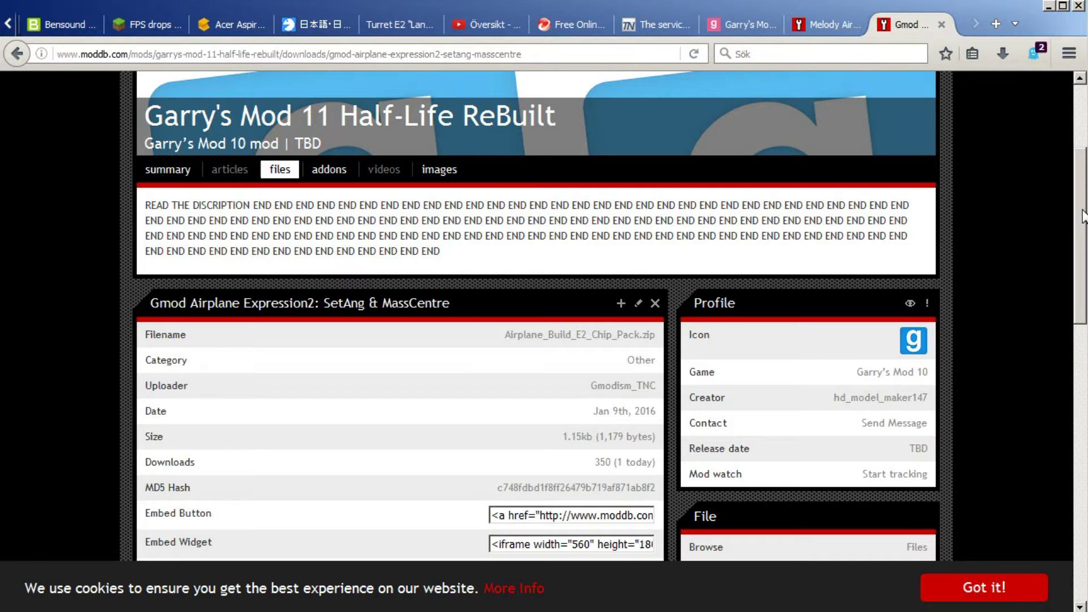
# - Read the installation notes on the Melody Airship addon page
pyautogui.moveTo(1083, 215); pyautogui.dragTo(1080, 266)
pyautogui.click(821, 25)
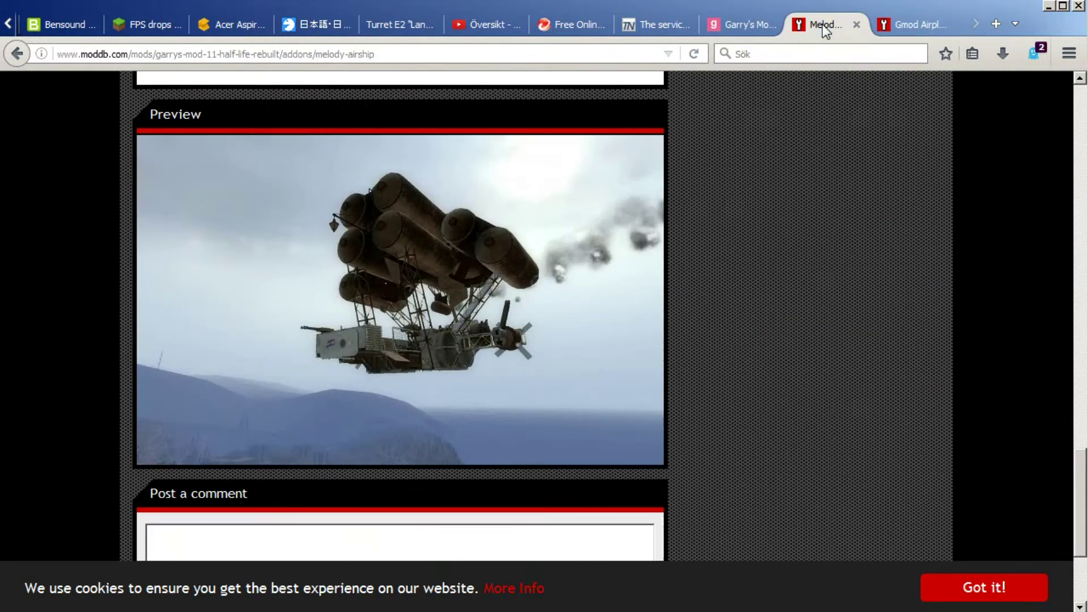
pyautogui.moveTo(1079, 478)
pyautogui.mouseDown()
pyautogui.moveTo(1084, 205)
pyautogui.moveTo(1075, 555)
pyautogui.moveTo(1079, 91)
pyautogui.mouseUp()
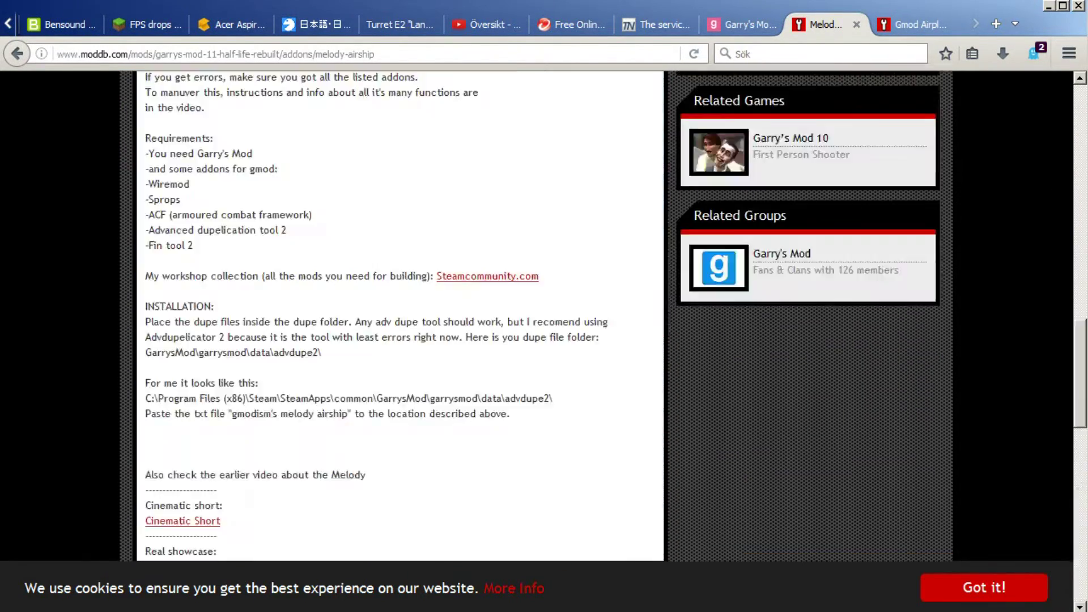
# - Return to the garrysmods.org Dupes listing and scroll down through it
pyautogui.click(747, 23)
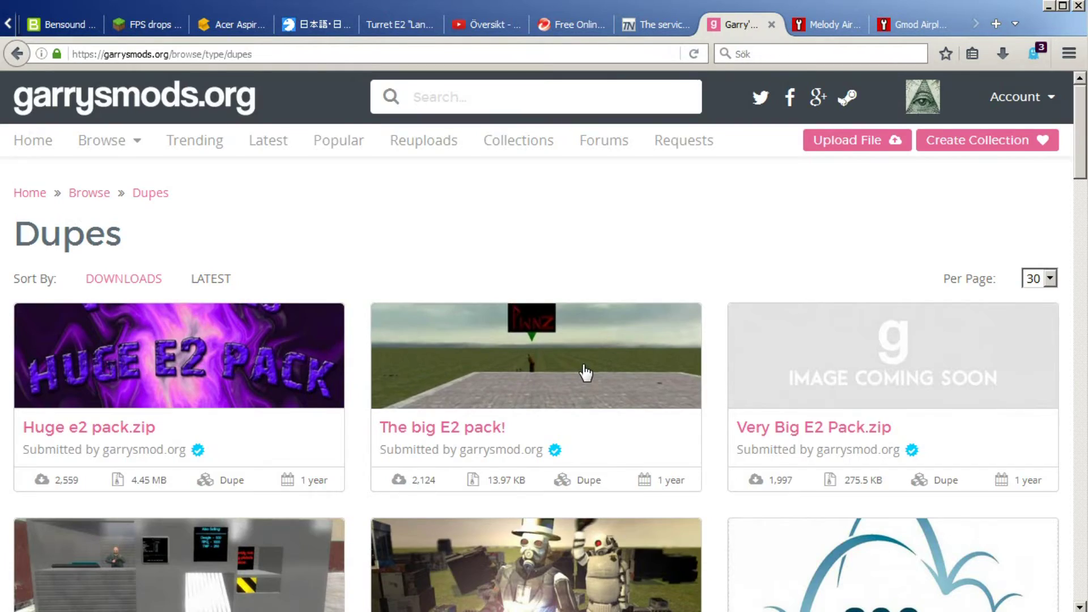
pyautogui.scroll(-7, 844, 289)
pyautogui.scroll(-3, 835, 338)
pyautogui.scroll(-7, 831, 334)
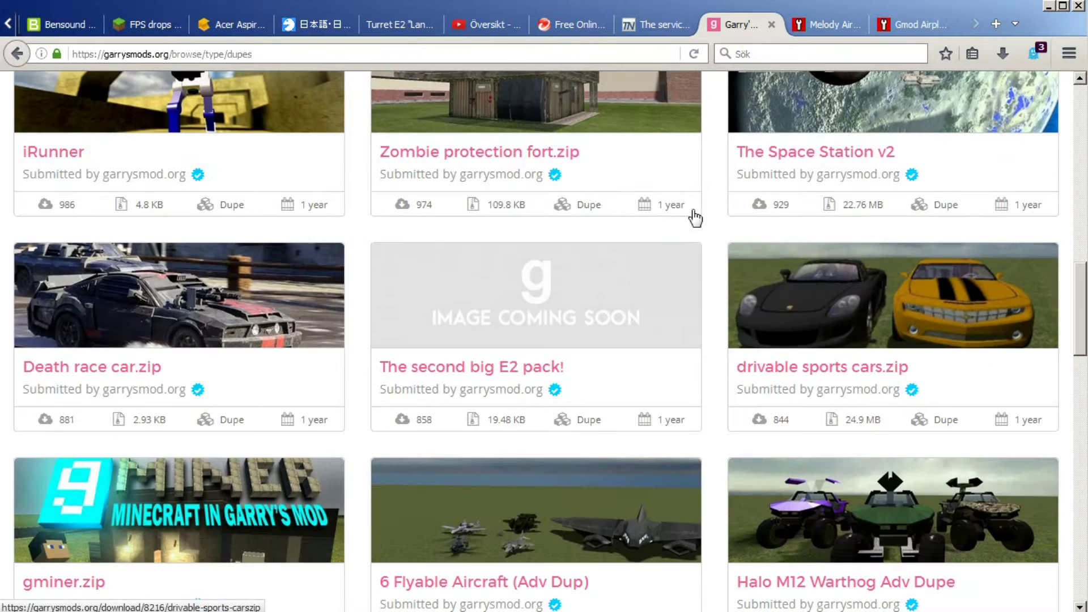
pyautogui.scroll(-3, 616, 465)
pyautogui.scroll(-3, 616, 464)
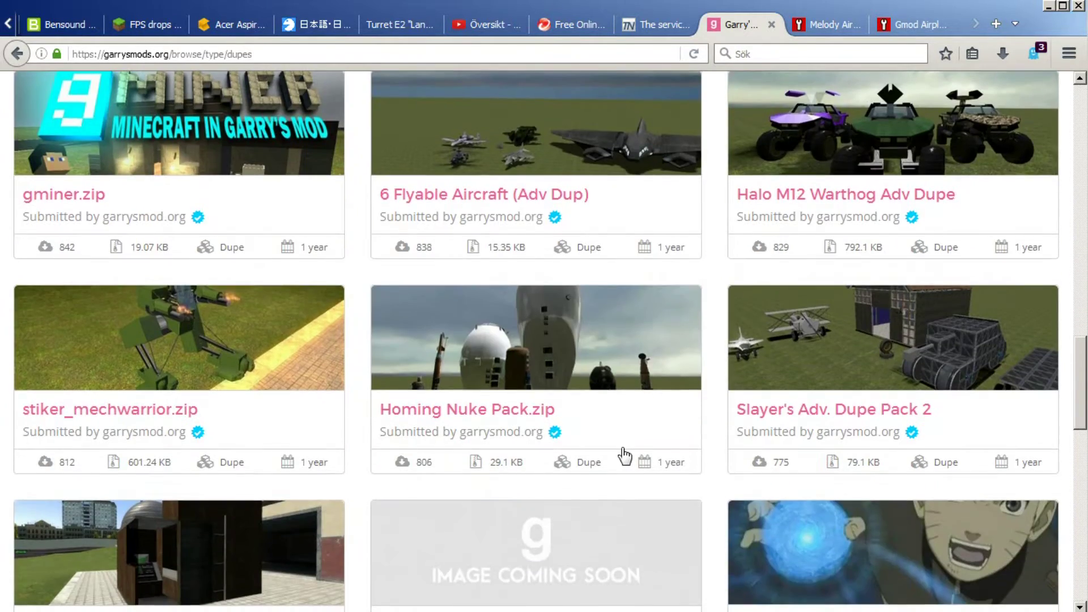
pyautogui.scroll(-3, 612, 456)
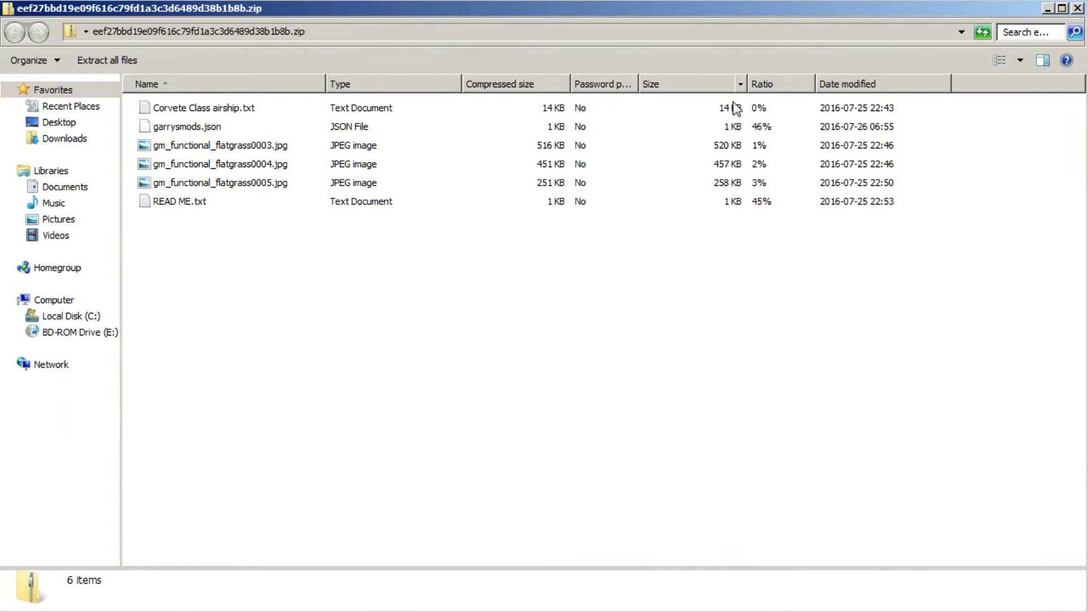
pyautogui.click(210, 115)
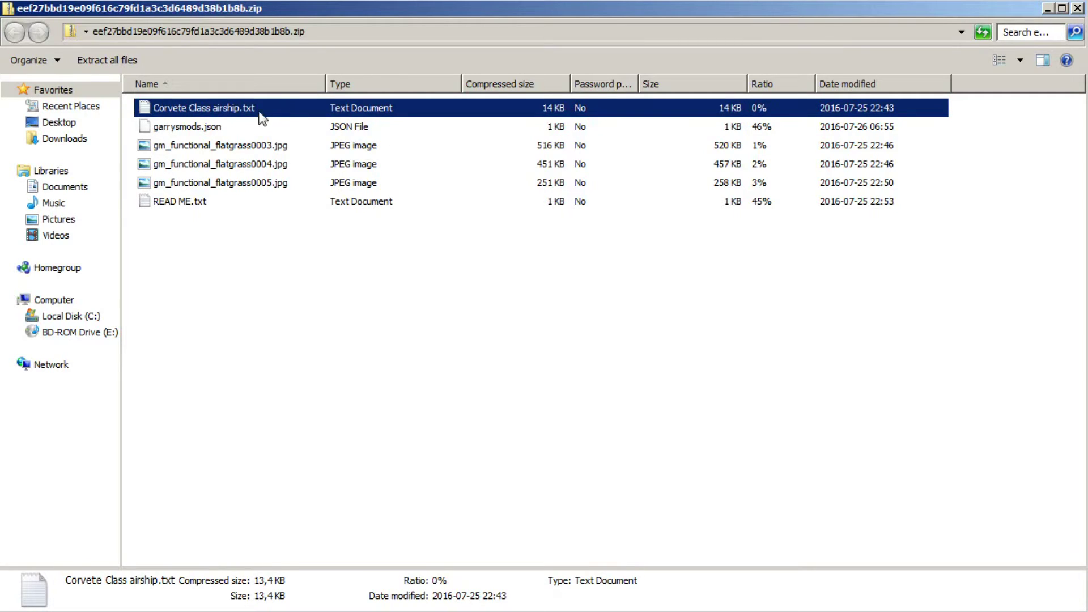
pyautogui.click(342, 318)
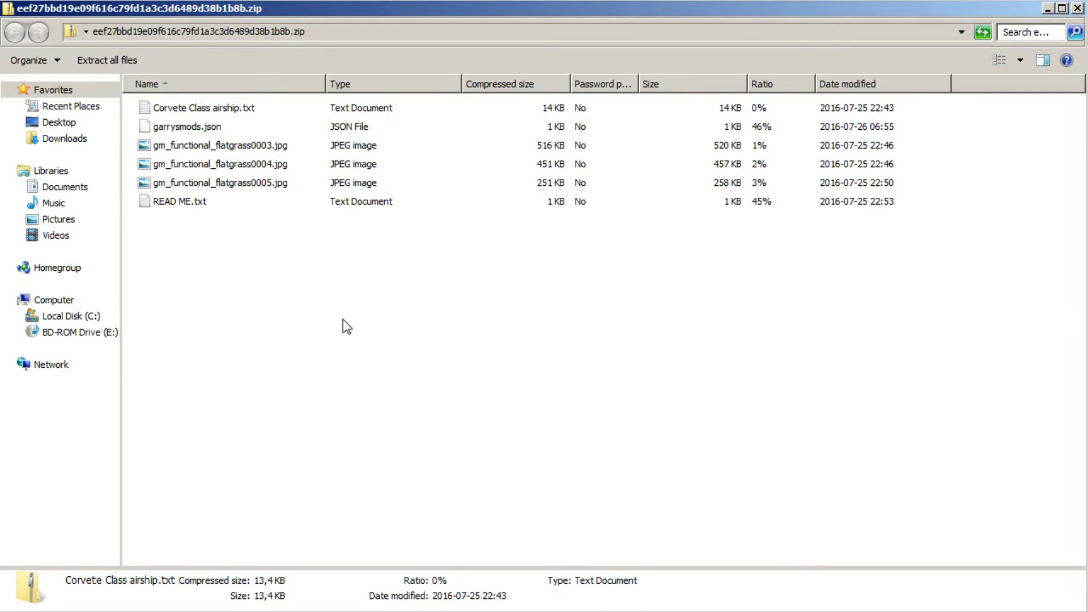
pyautogui.click(204, 131)
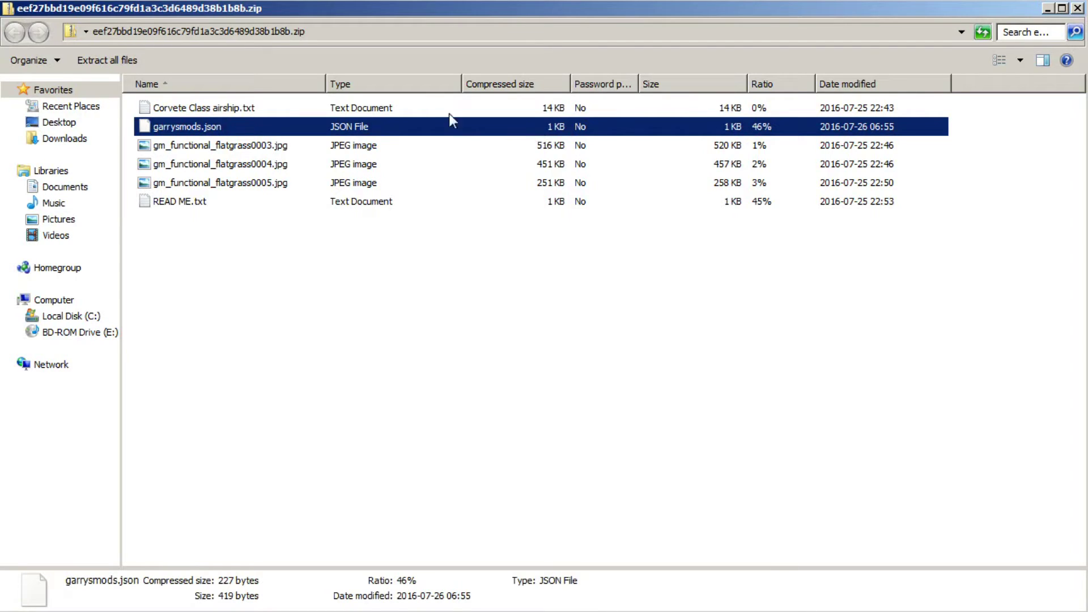
pyautogui.click(321, 278)
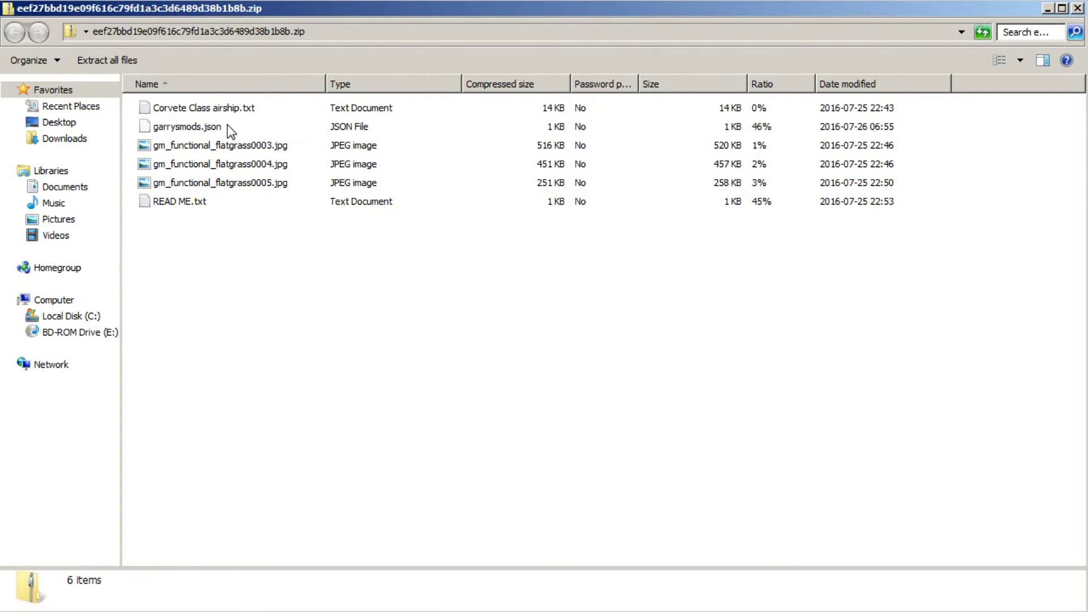
pyautogui.click(245, 204)
pyautogui.click(450, 308)
pyautogui.click(205, 110)
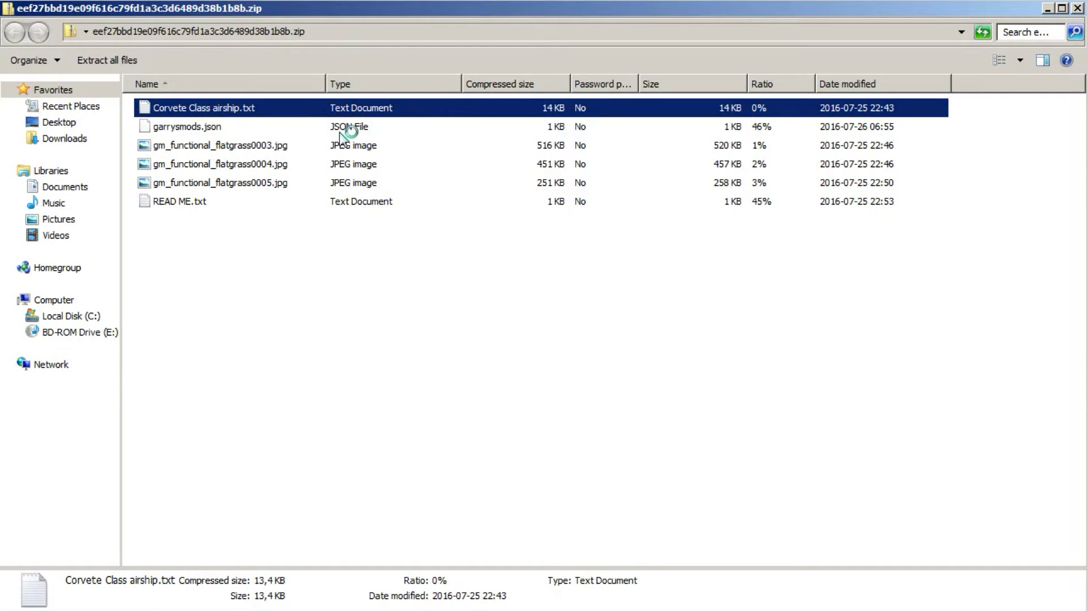
pyautogui.click(410, 298)
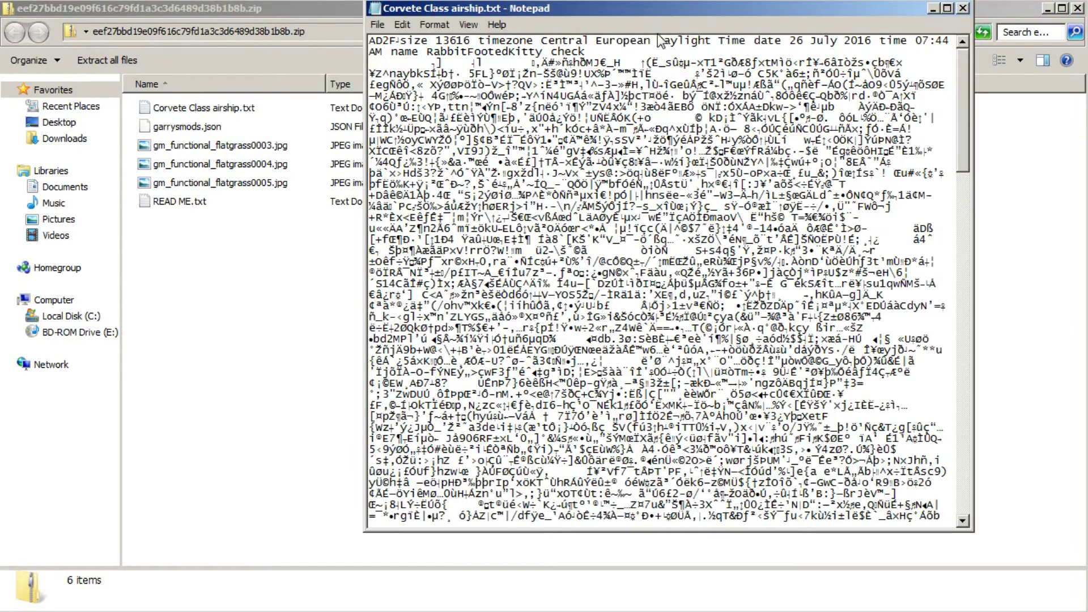
# - Scroll through the Corvete Class airship.txt dupe text in Notepad back to the top
pyautogui.moveTo(681, 12); pyautogui.dragTo(598, 31)
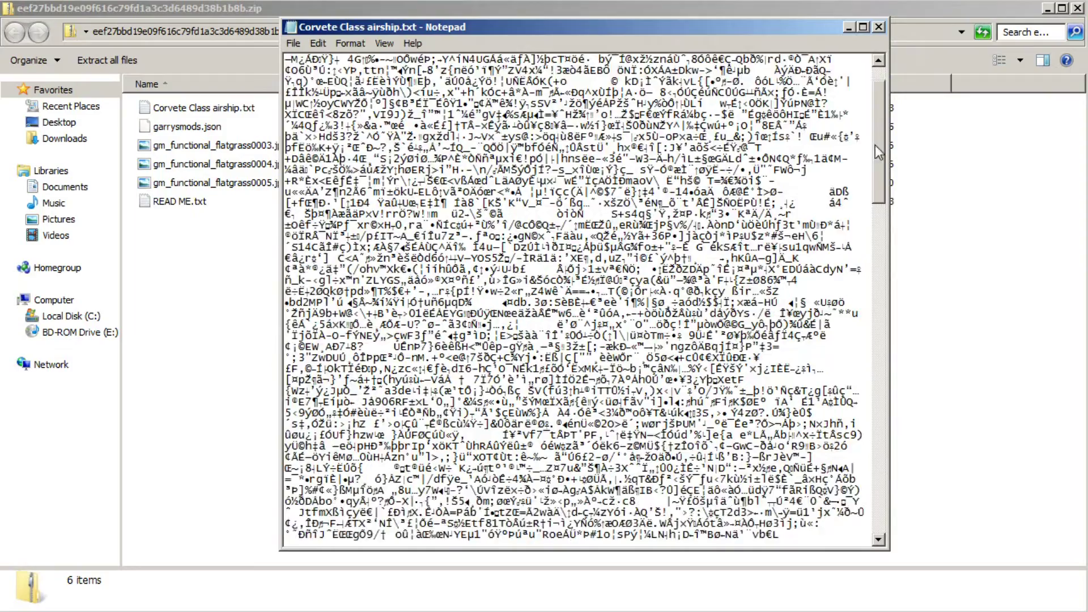
pyautogui.scroll(-14, 884, 481)
pyautogui.scroll(5, 888, 481)
pyautogui.scroll(5, 899, 72)
pyautogui.scroll(4, 898, 72)
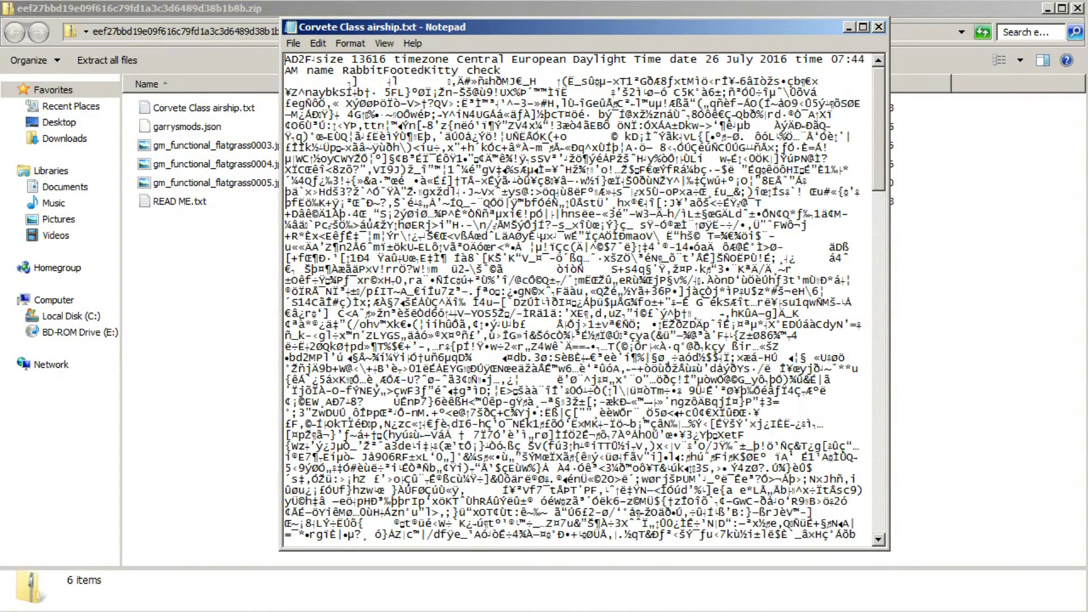
pyautogui.moveTo(286, 59); pyautogui.dragTo(286, 59)
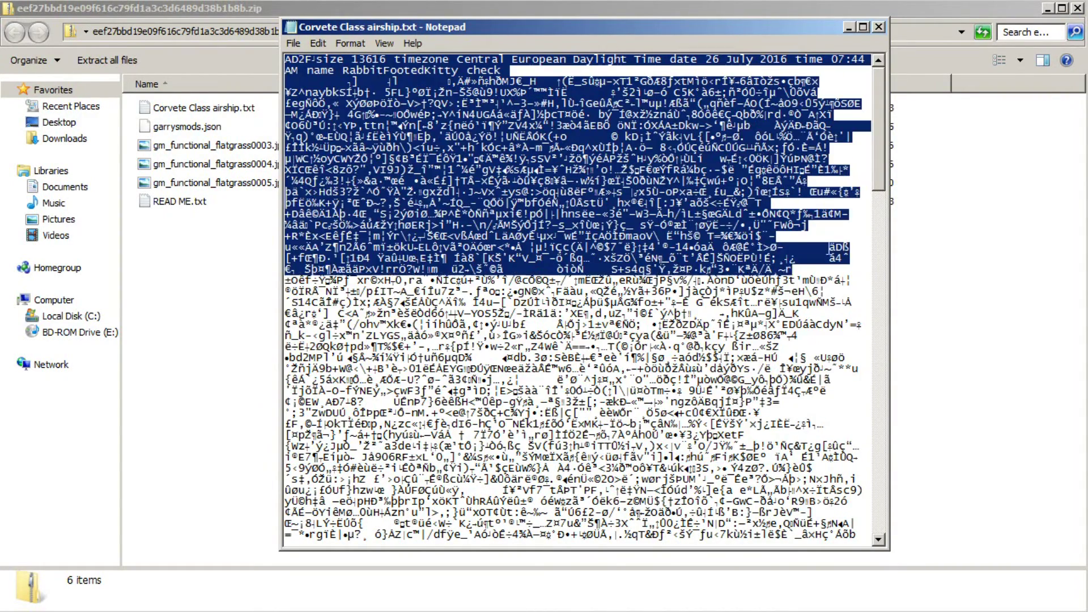
# - Toggle word wrap off and on, then select all of the dupe text
pyautogui.click(350, 43)
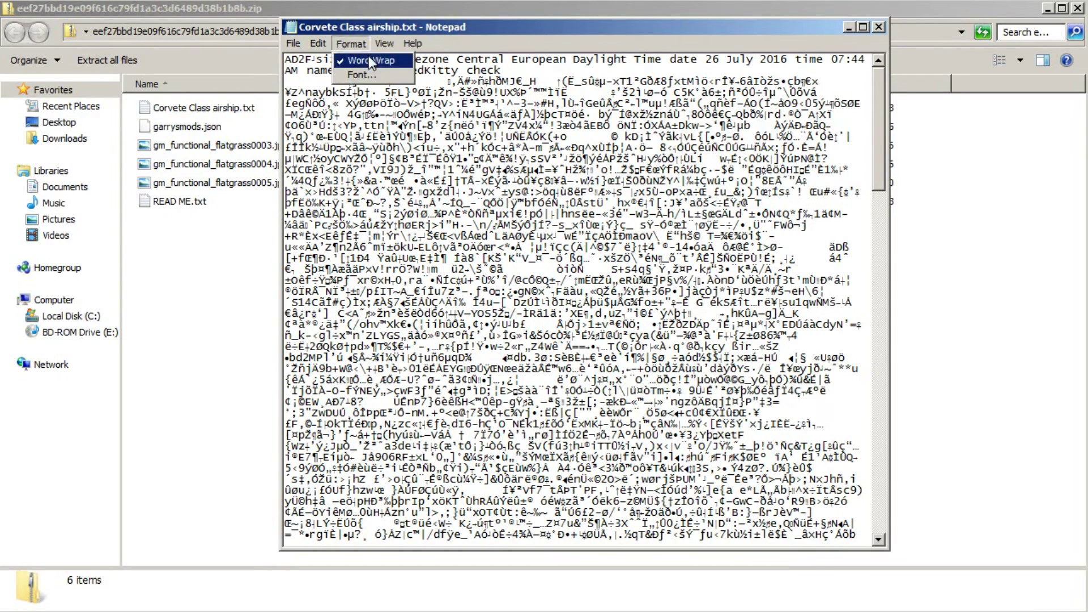
pyautogui.click(368, 56)
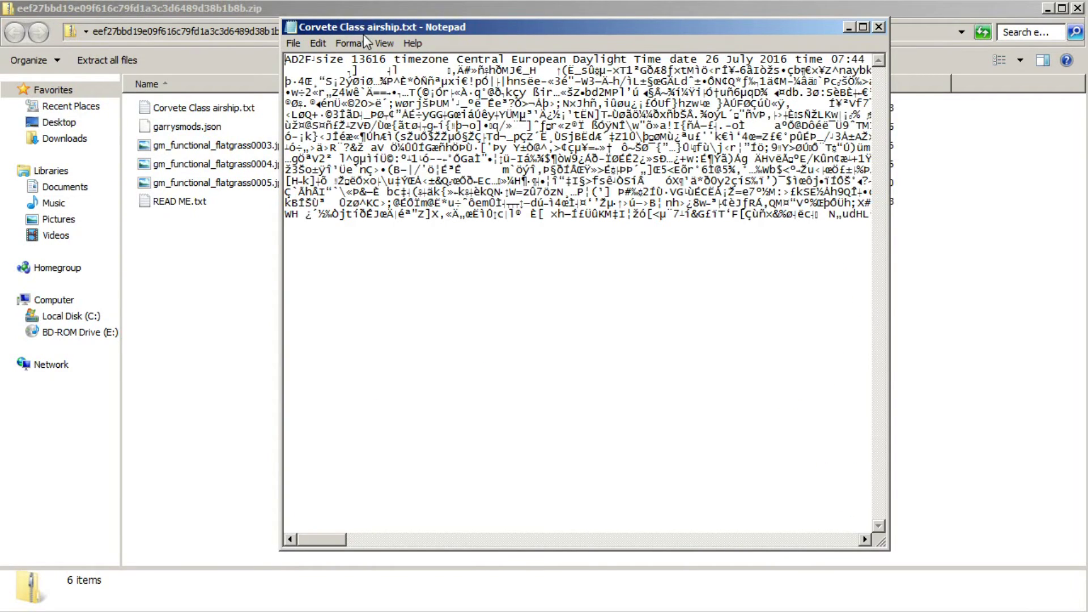
pyautogui.click(358, 41)
pyautogui.click(369, 60)
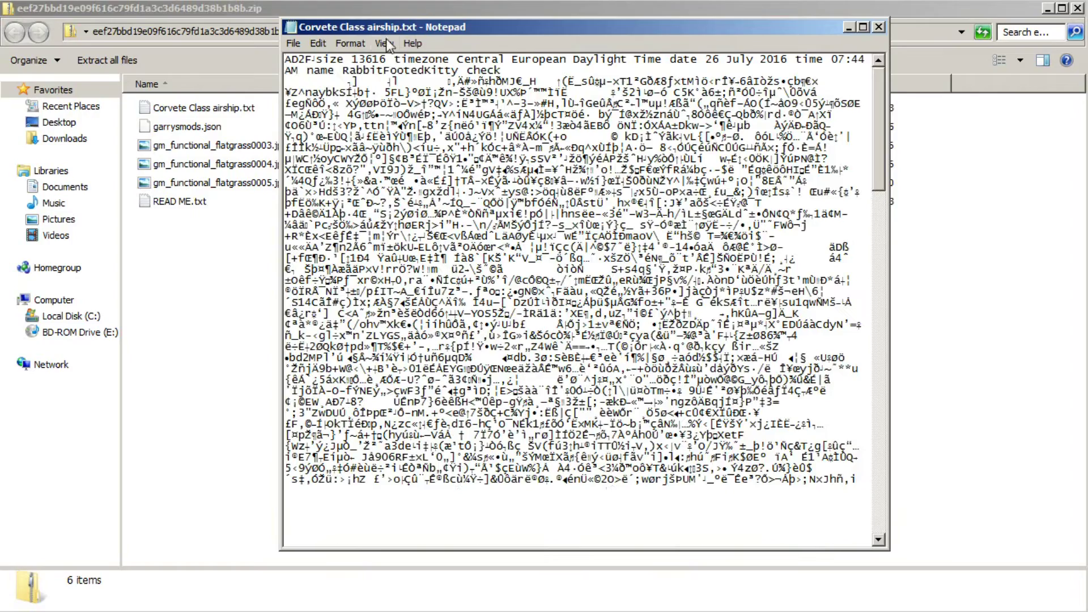
pyautogui.hotkey('ctrl', 'a')
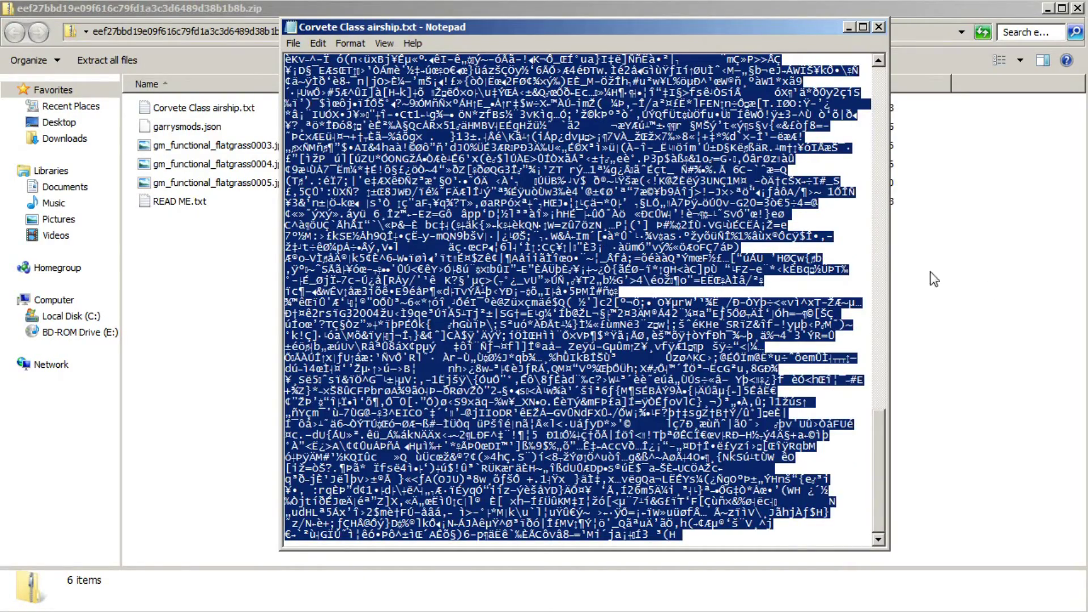
pyautogui.click(795, 159)
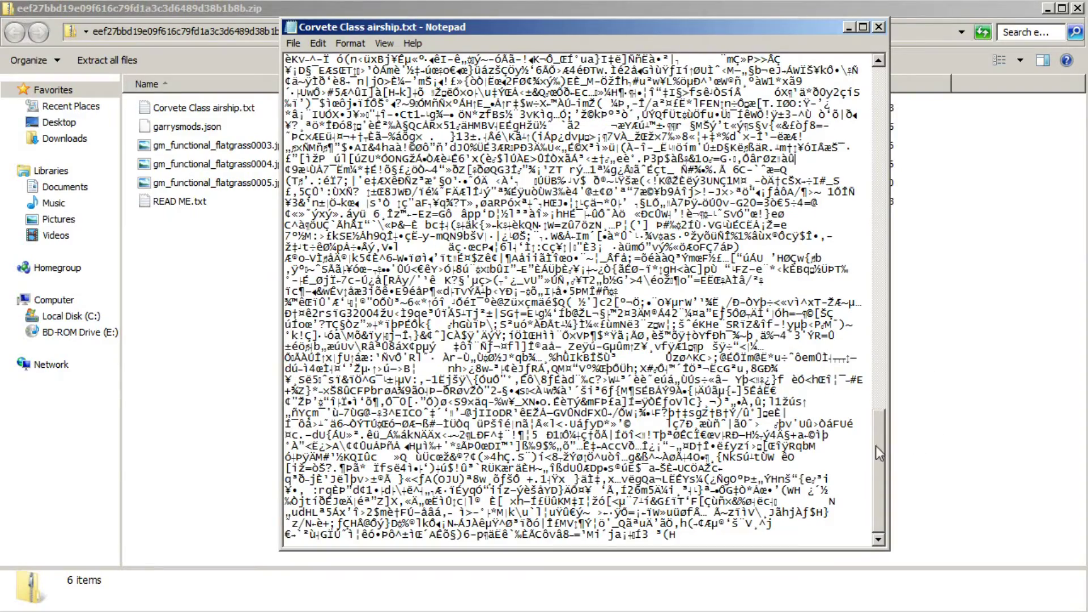
# - View the dupe's long lines with word wrap off, restore word wrap, and close Notepad
pyautogui.moveTo(875, 446); pyautogui.dragTo(872, 101)
pyautogui.click(351, 43)
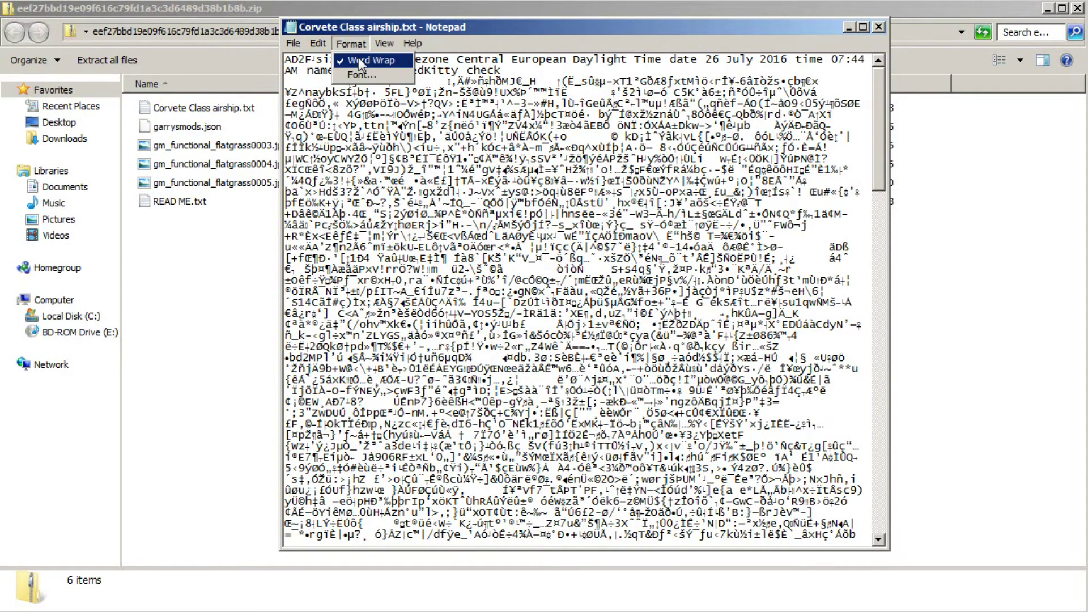
pyautogui.click(358, 60)
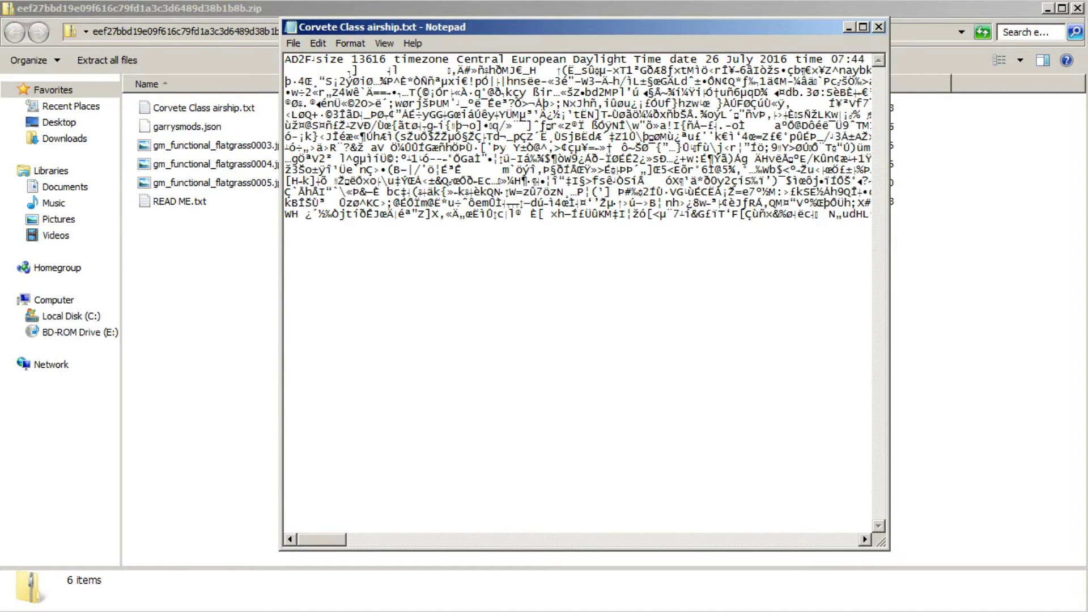
pyautogui.hotkey('ctrl', 'a')
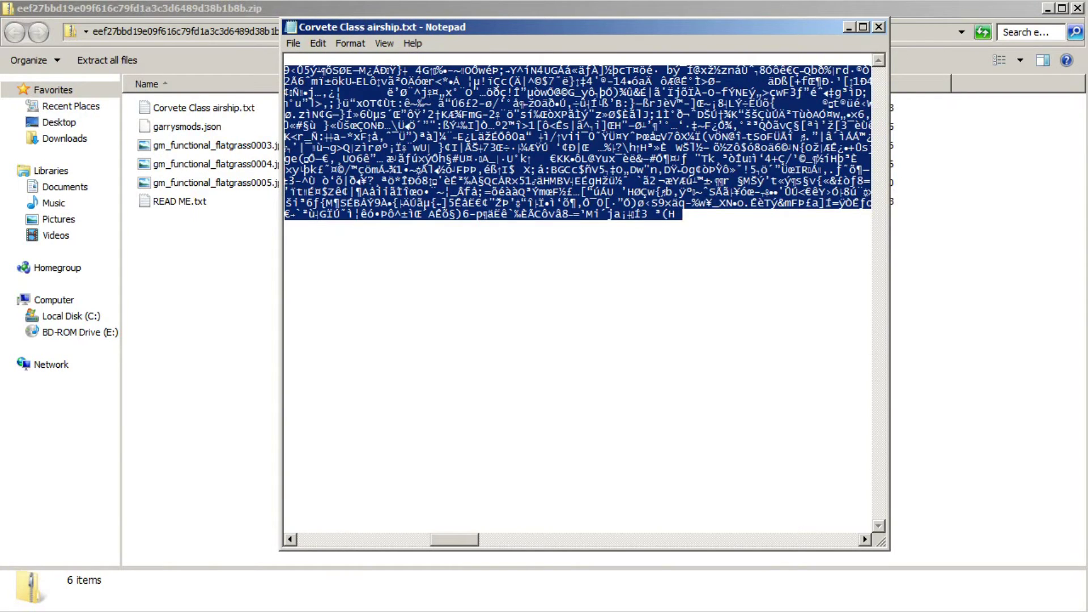
pyautogui.click(351, 43)
pyautogui.click(359, 59)
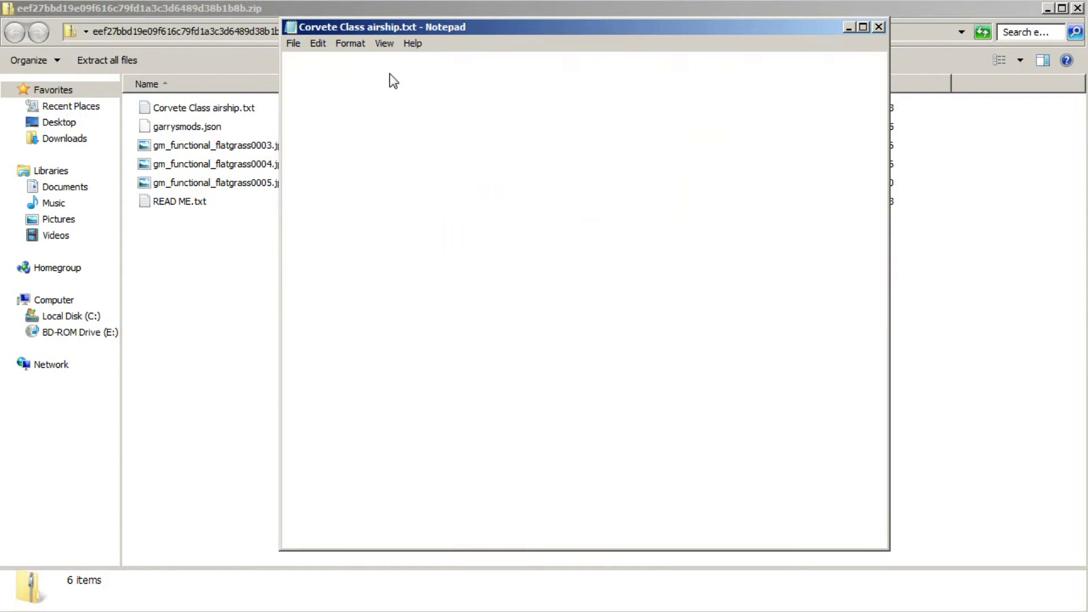
pyautogui.click(878, 27)
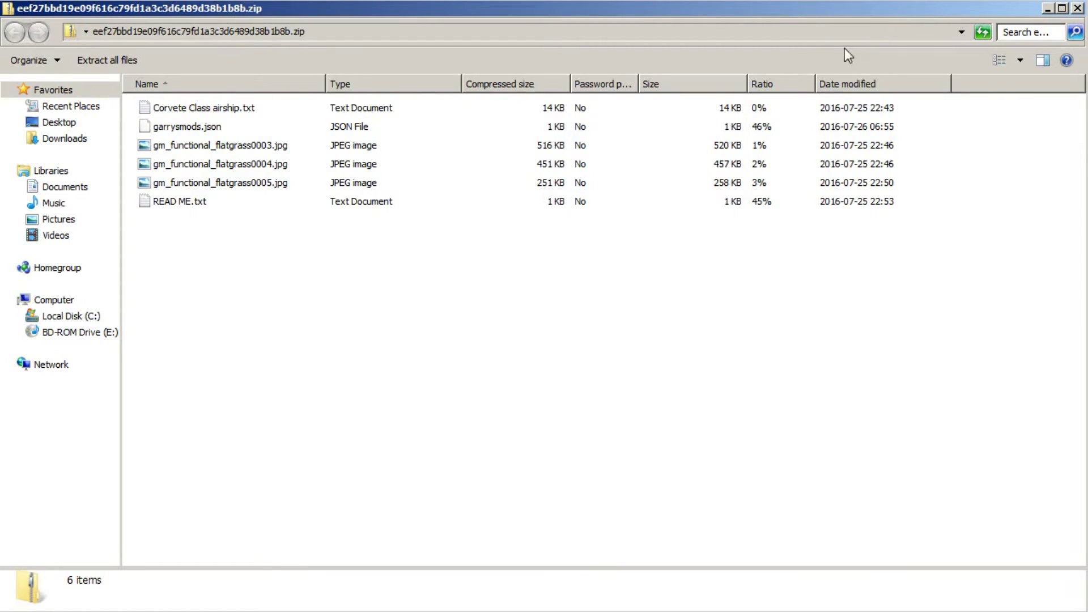
# - Examine the Steam\SteamApps\common\GarrysMod path in the new Explorer window's address bar
pyautogui.click(228, 107)
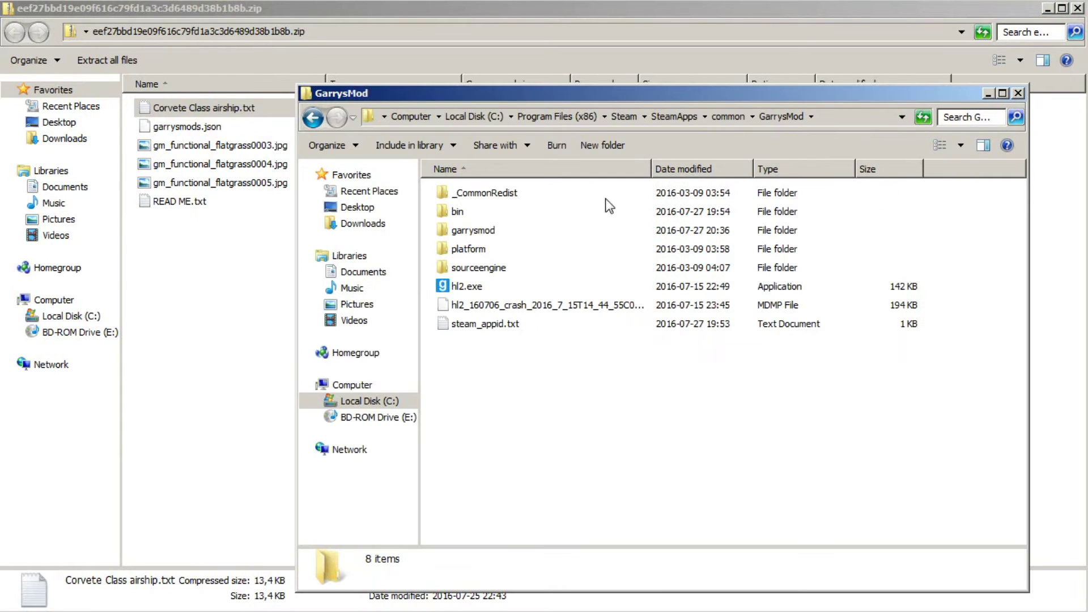
pyautogui.click(840, 114)
pyautogui.click(401, 118)
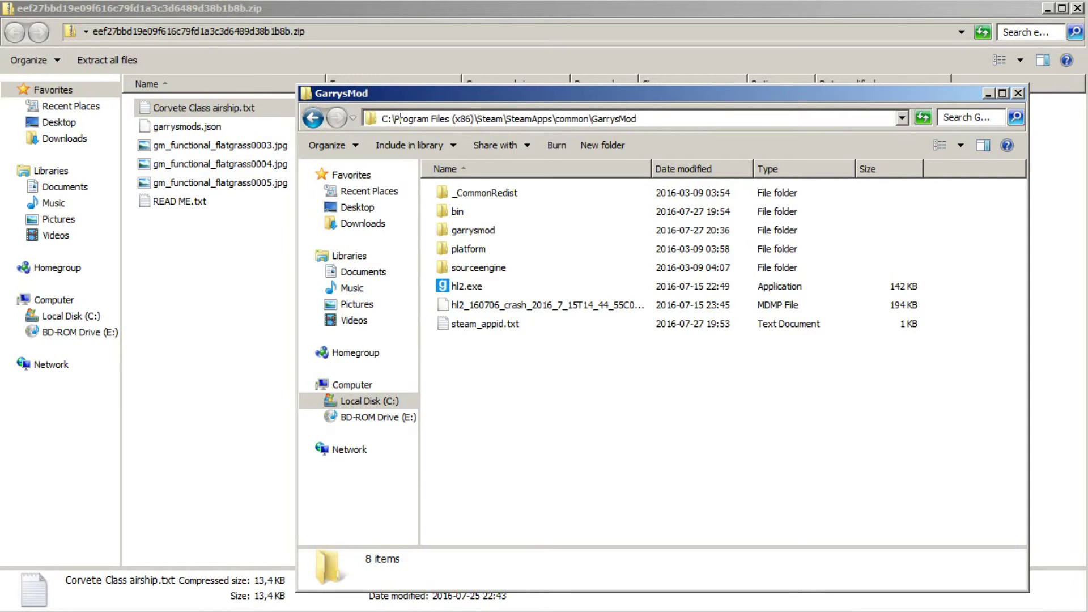
pyautogui.moveTo(389, 119); pyautogui.dragTo(548, 132)
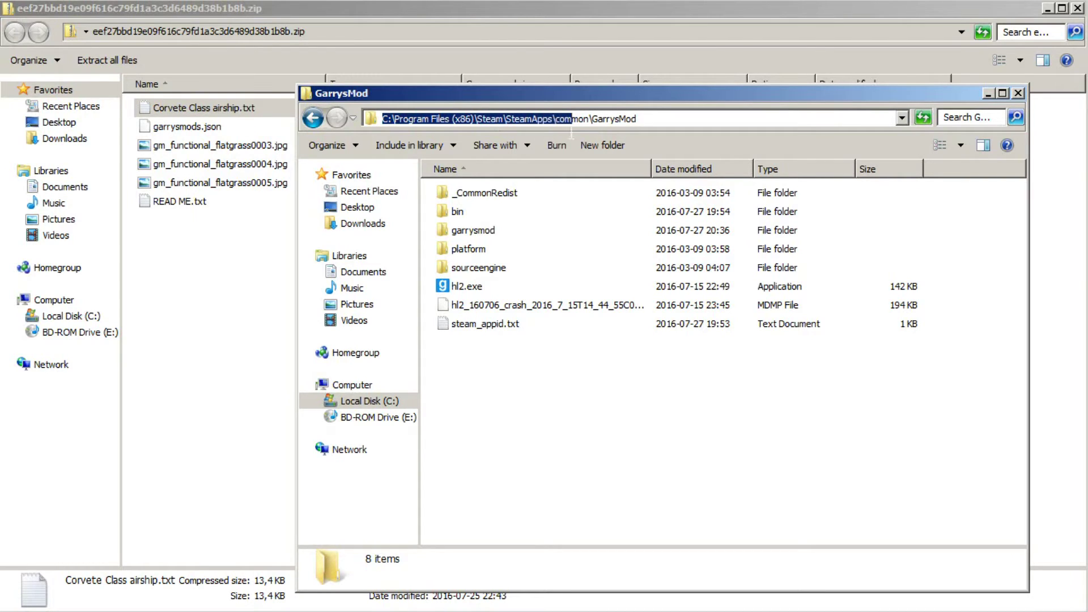
pyautogui.moveTo(571, 132)
pyautogui.mouseDown()
pyautogui.moveTo(638, 121)
pyautogui.moveTo(382, 121)
pyautogui.mouseUp()
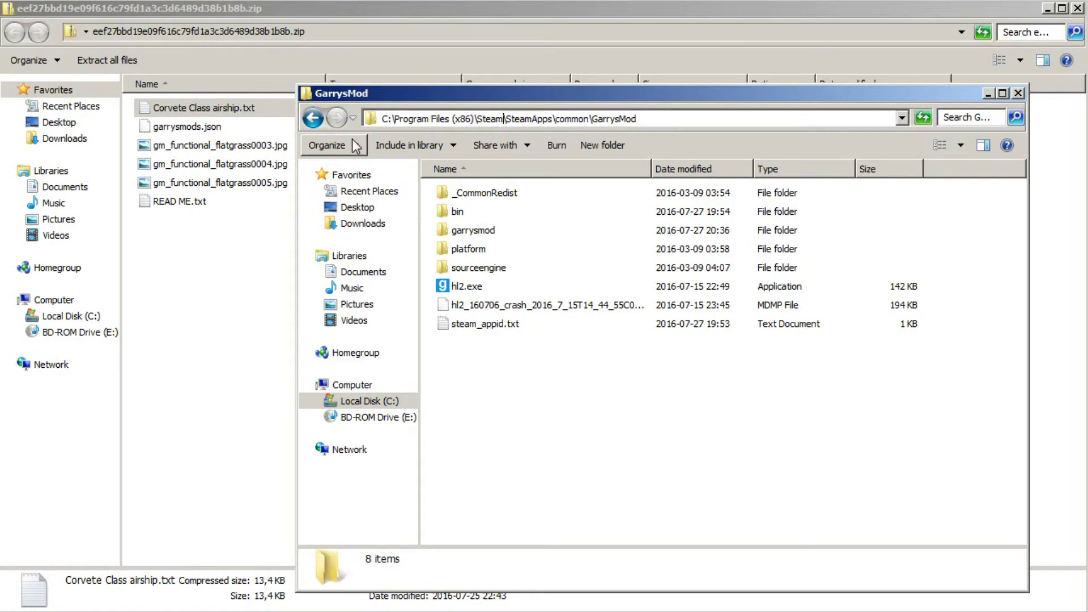
pyautogui.click(622, 506)
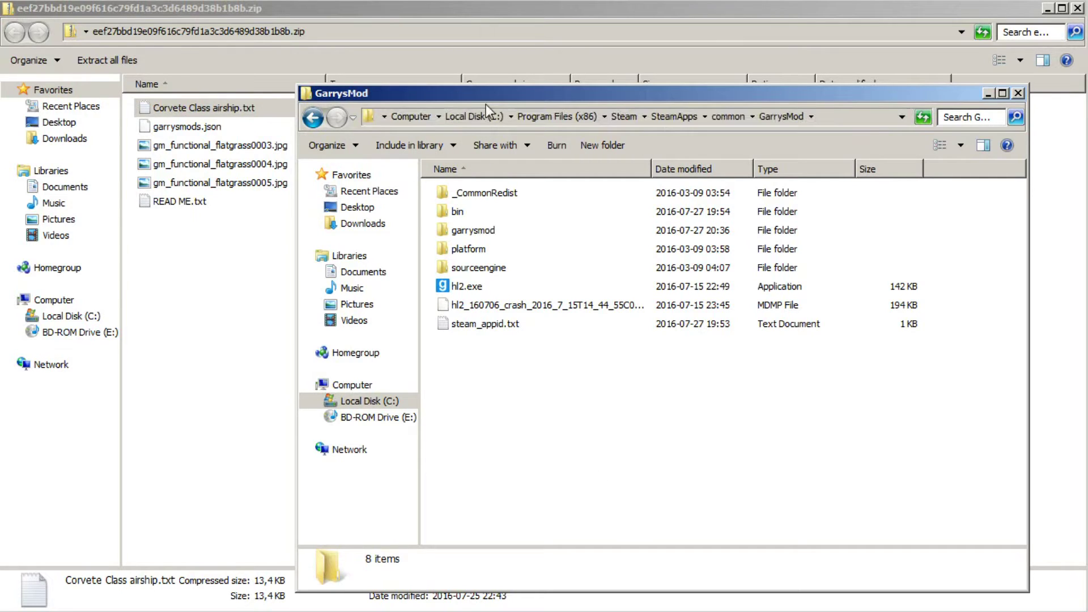
pyautogui.click(852, 121)
pyautogui.press('End')
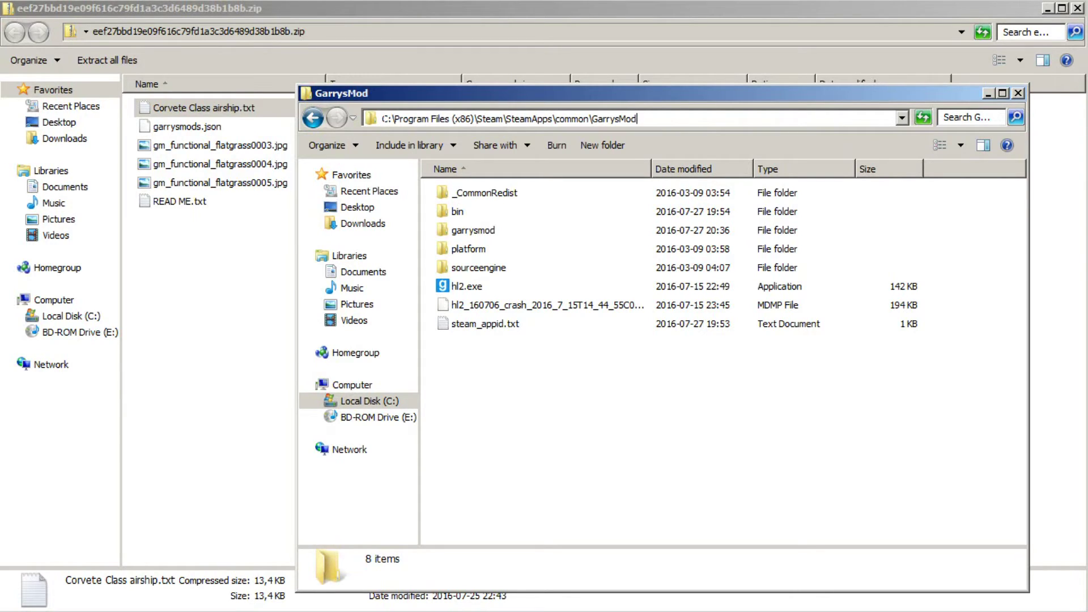
pyautogui.moveTo(382, 119); pyautogui.dragTo(709, 117)
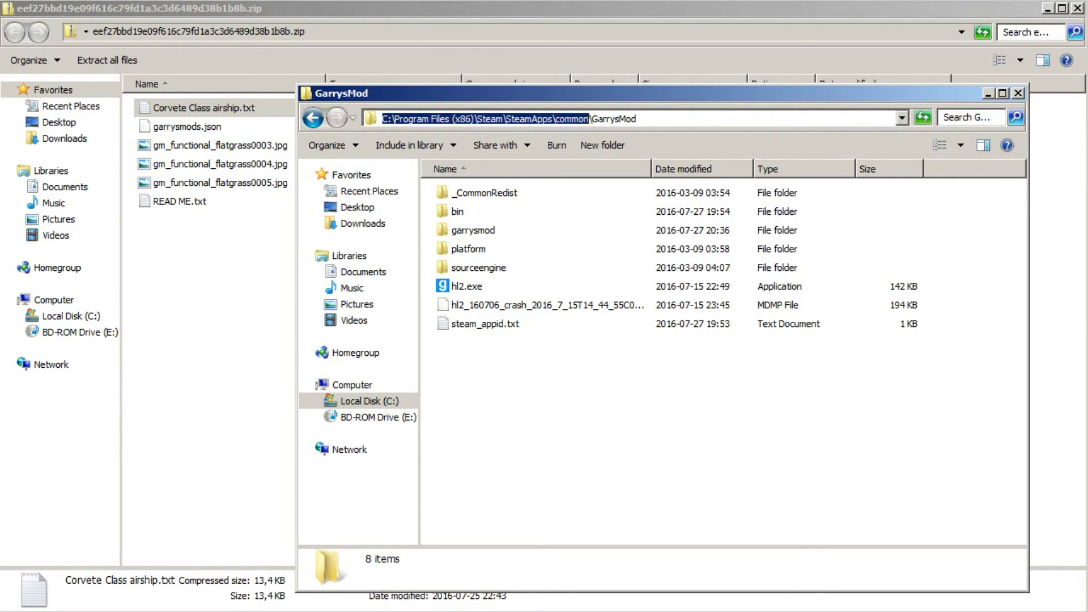
pyautogui.click(711, 118)
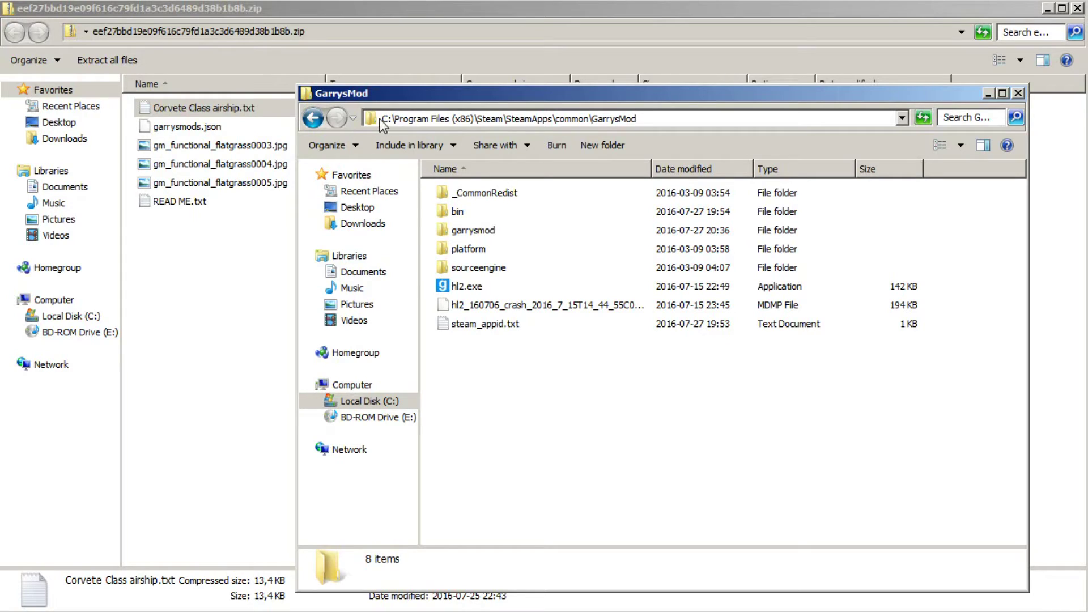
# - Remove the accidentally created GarrysMod shortcut and enter the garrysmod folder
pyautogui.moveTo(371, 118); pyautogui.dragTo(538, 396)
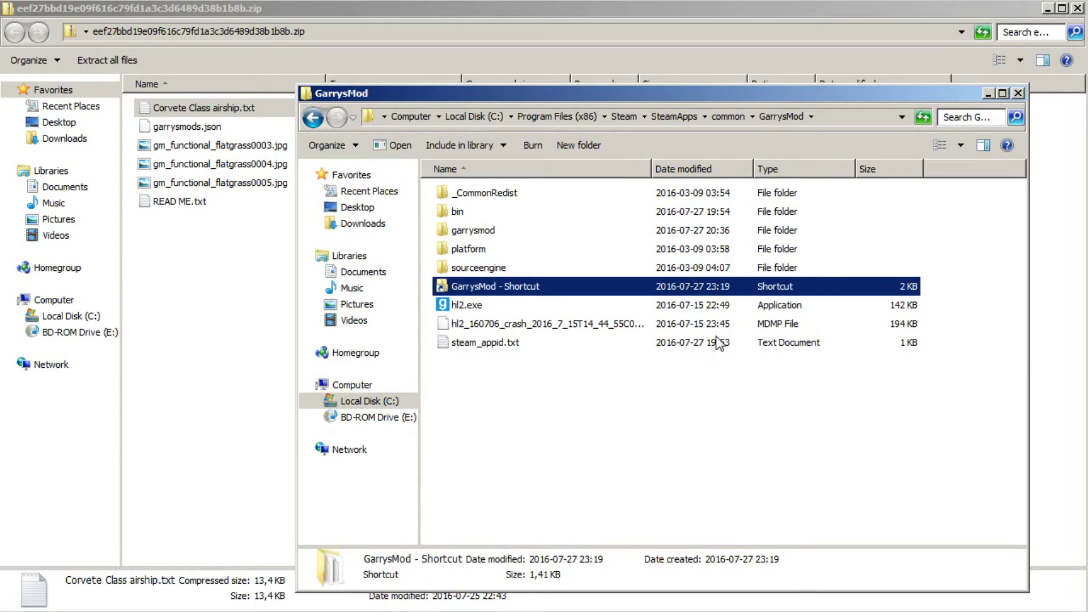
pyautogui.click(652, 273)
pyautogui.click(567, 282)
pyautogui.press('Return')
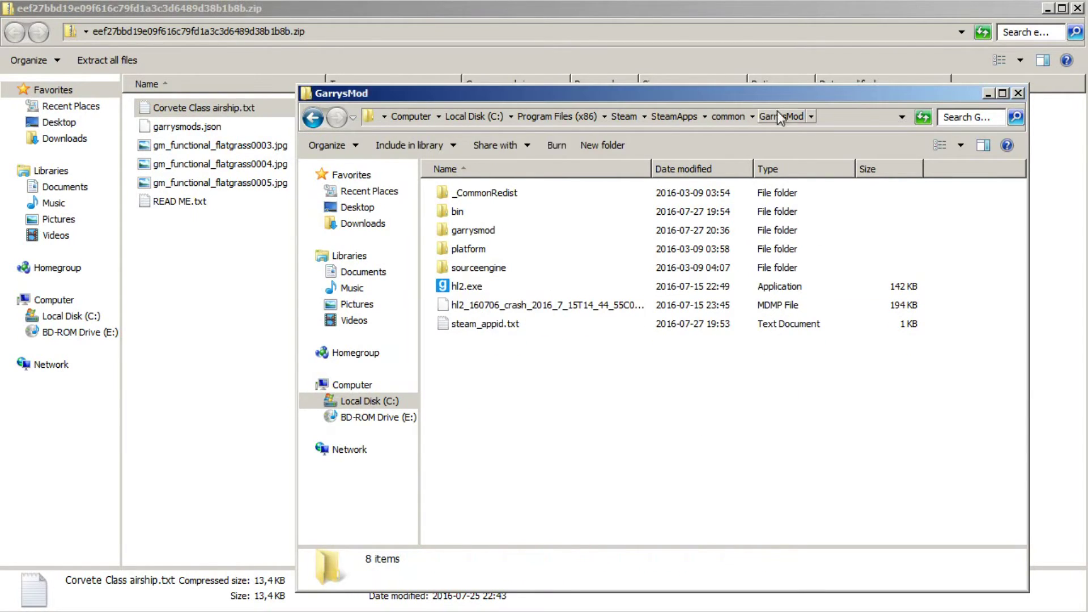
pyautogui.doubleClick(476, 230)
# - Navigate from garrysmod into data and then into the advdupe2 folder
pyautogui.click(845, 118)
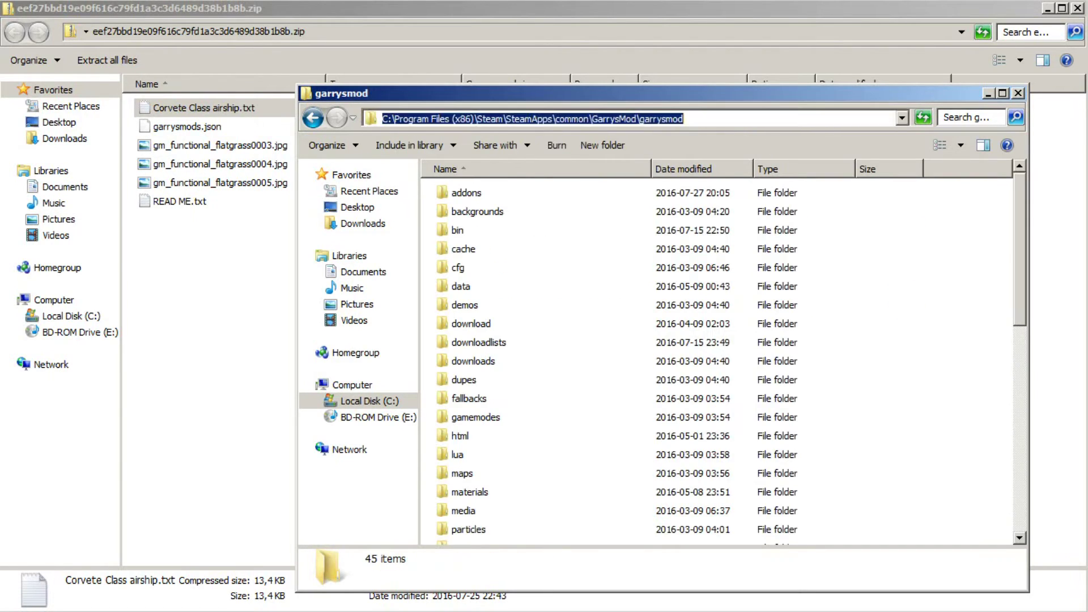
pyautogui.click(728, 124)
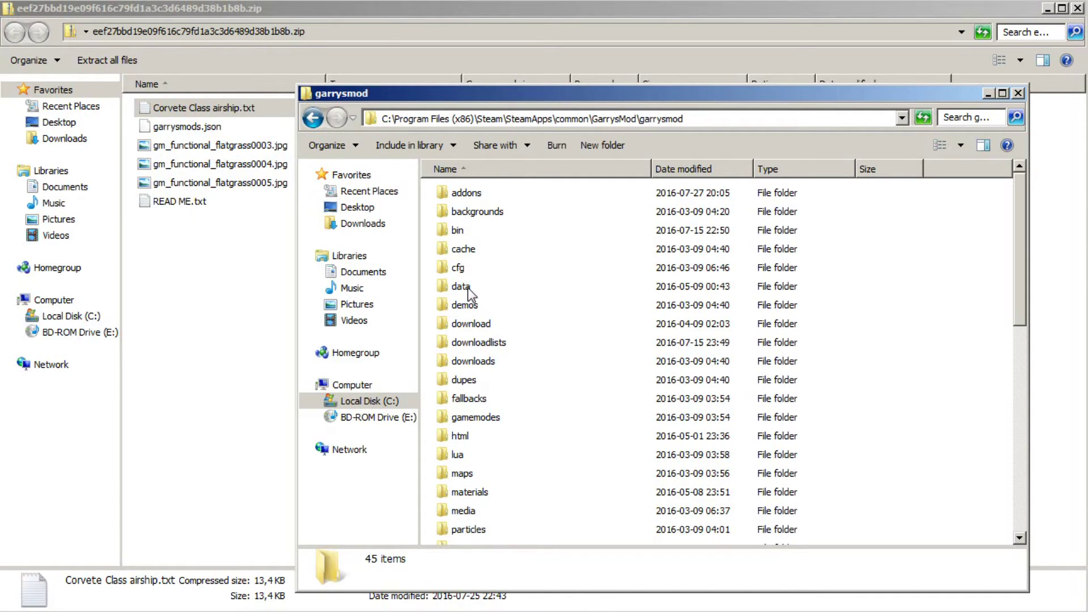
pyautogui.click(519, 287)
pyautogui.doubleClick(530, 288)
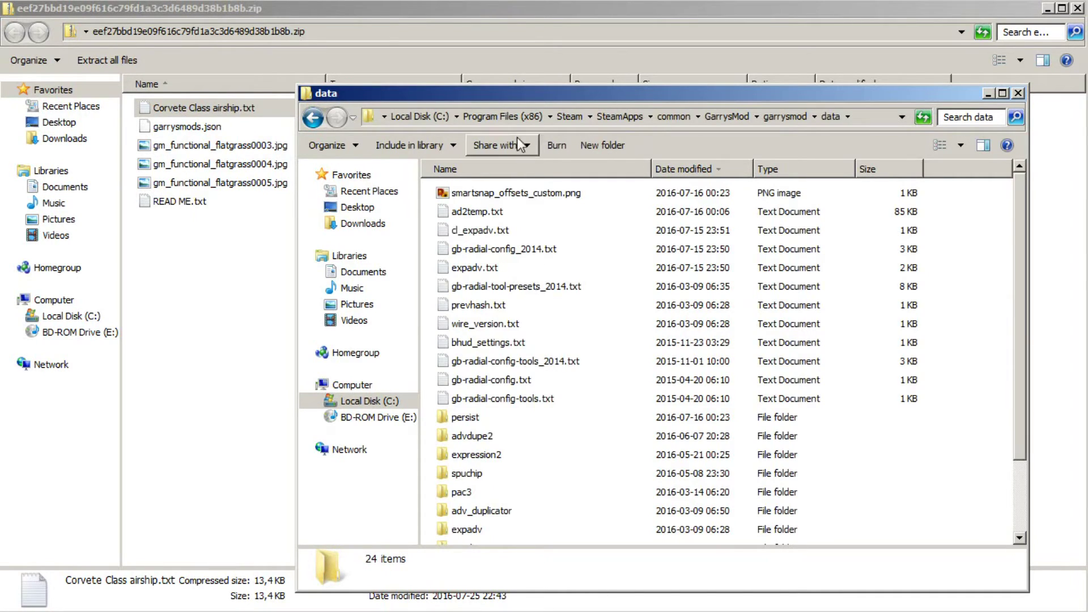
pyautogui.scroll(-2, 569, 396)
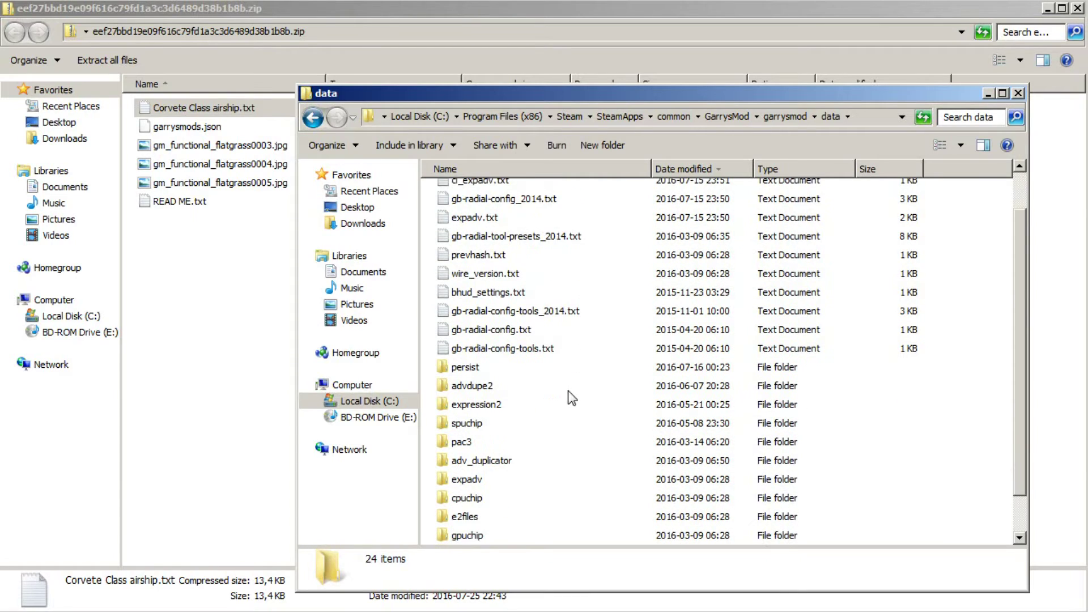
pyautogui.scroll(2, 573, 430)
pyautogui.scroll(-2, 582, 436)
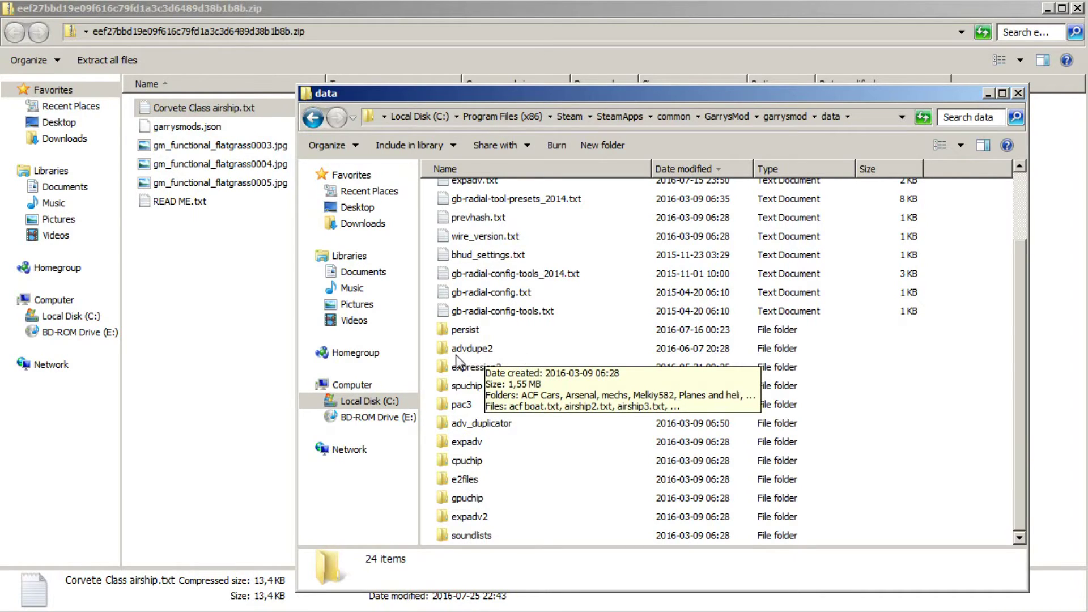
pyautogui.doubleClick(499, 350)
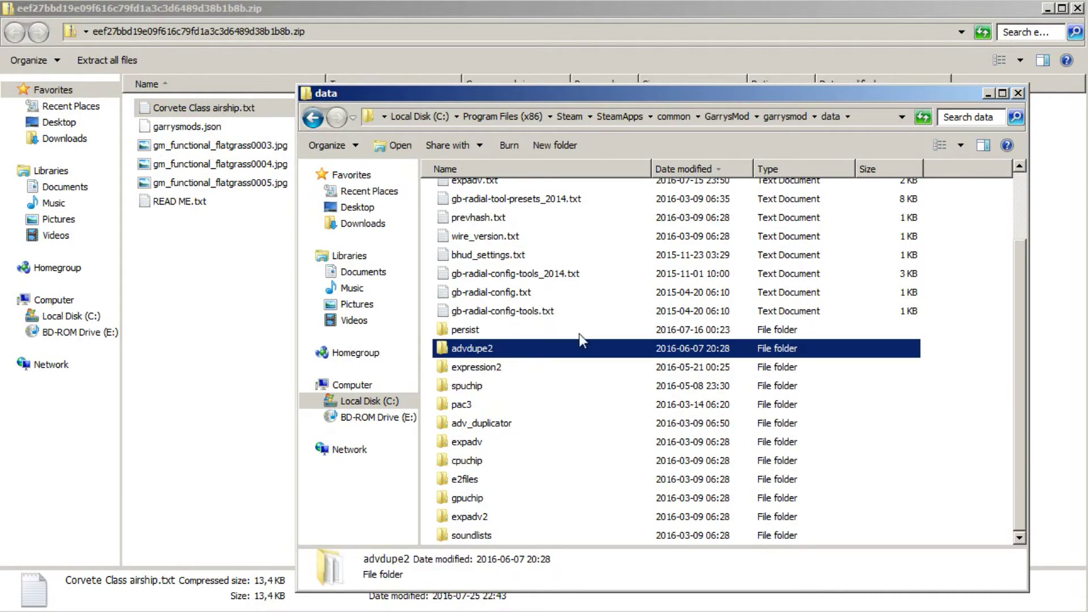
# - Move the advdupe2 window up-left and enter its Zeppelins and Airships folder
pyautogui.click(872, 113)
pyautogui.scroll(-1, 476, 223)
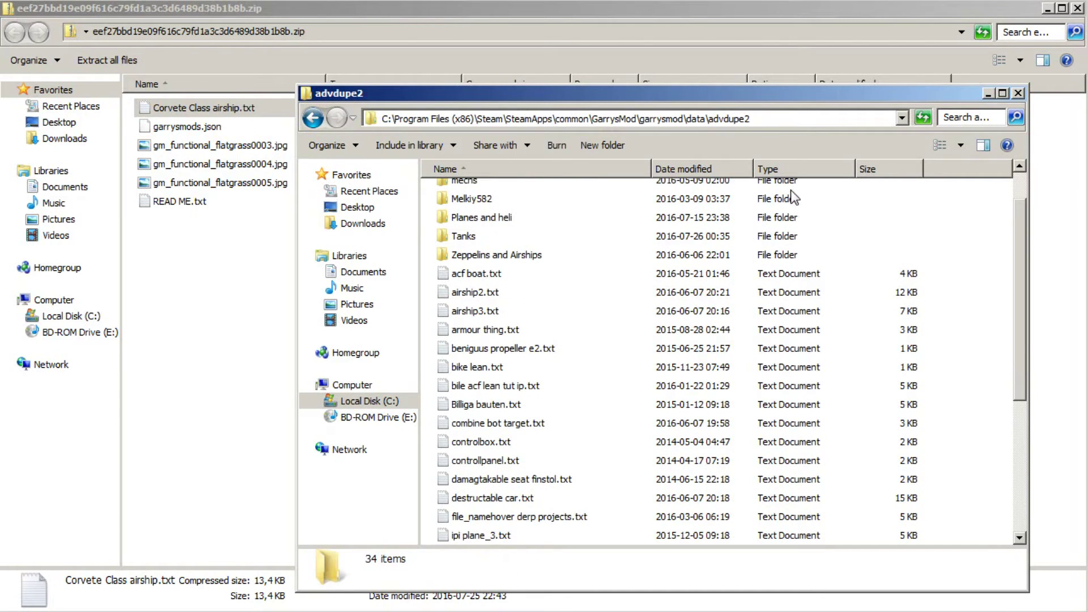
pyautogui.scroll(1, 1027, 198)
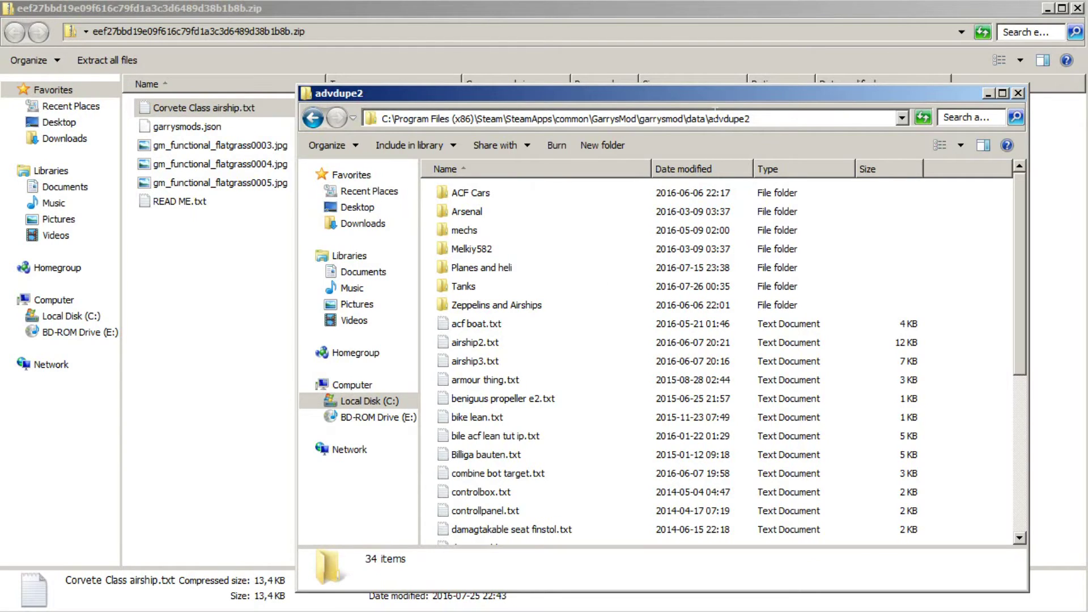
pyautogui.moveTo(727, 97); pyautogui.dragTo(671, 67)
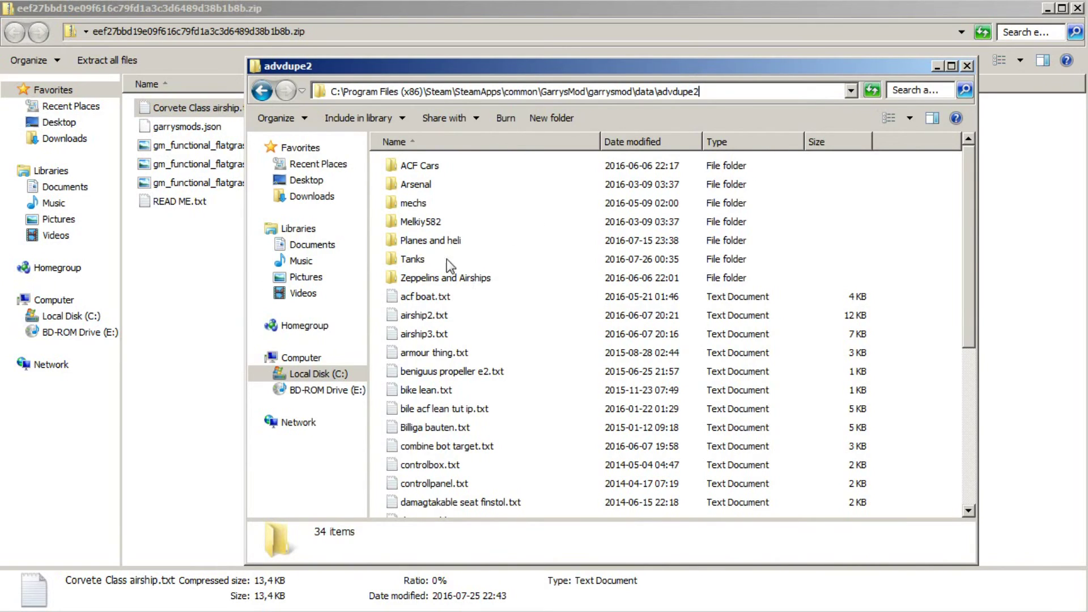
pyautogui.doubleClick(445, 278)
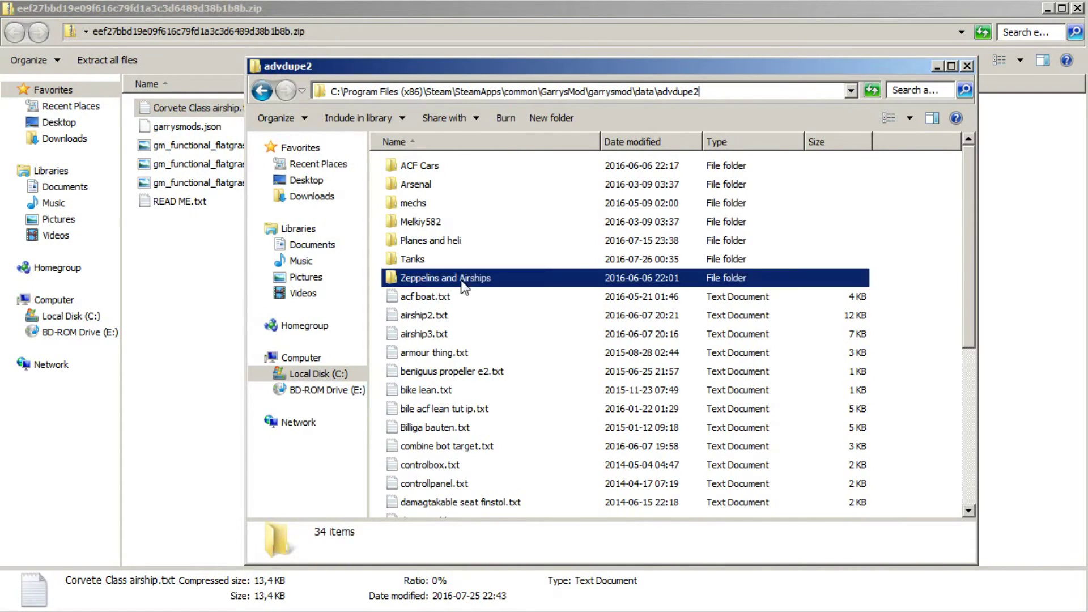
pyautogui.click(196, 111)
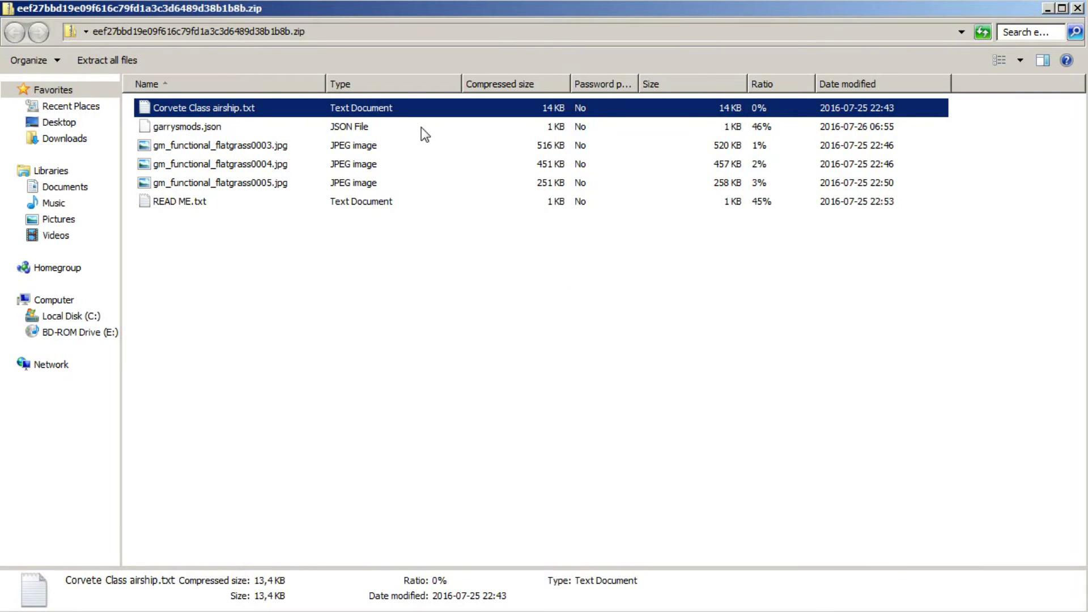
# - Copy Corvete Class airship.txt from the zip and paste it into Zeppelins and Airships
pyautogui.rightClick(296, 113)
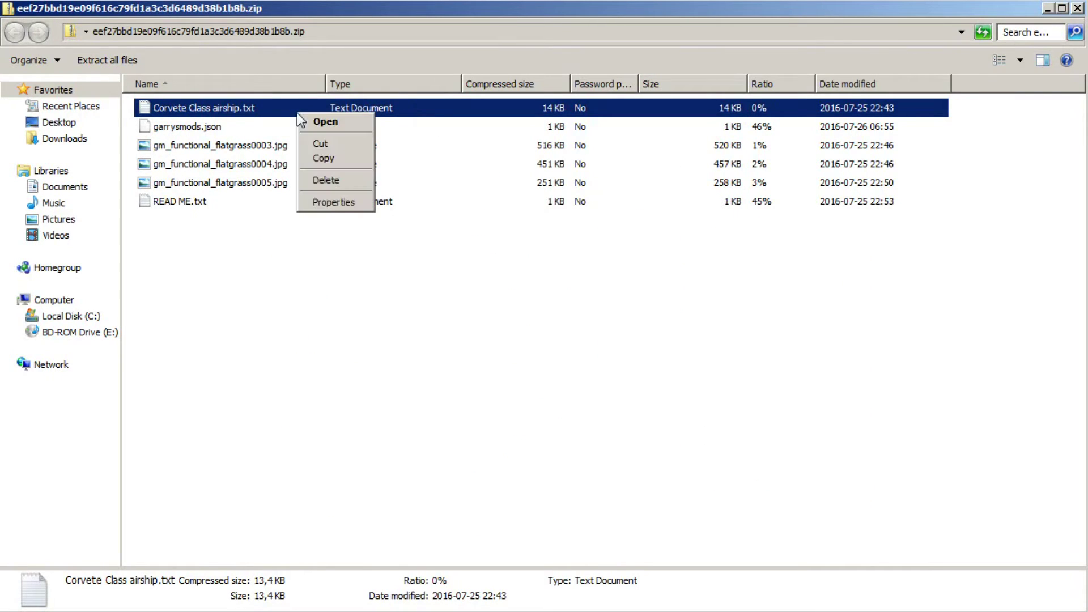
pyautogui.click(331, 156)
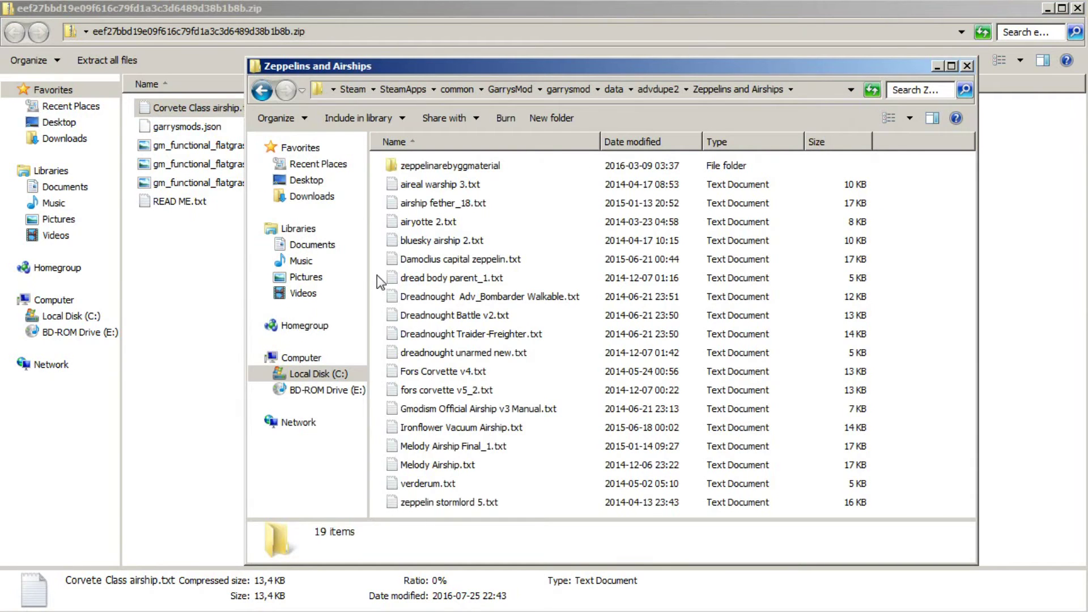
pyautogui.rightClick(376, 274)
pyautogui.click(422, 374)
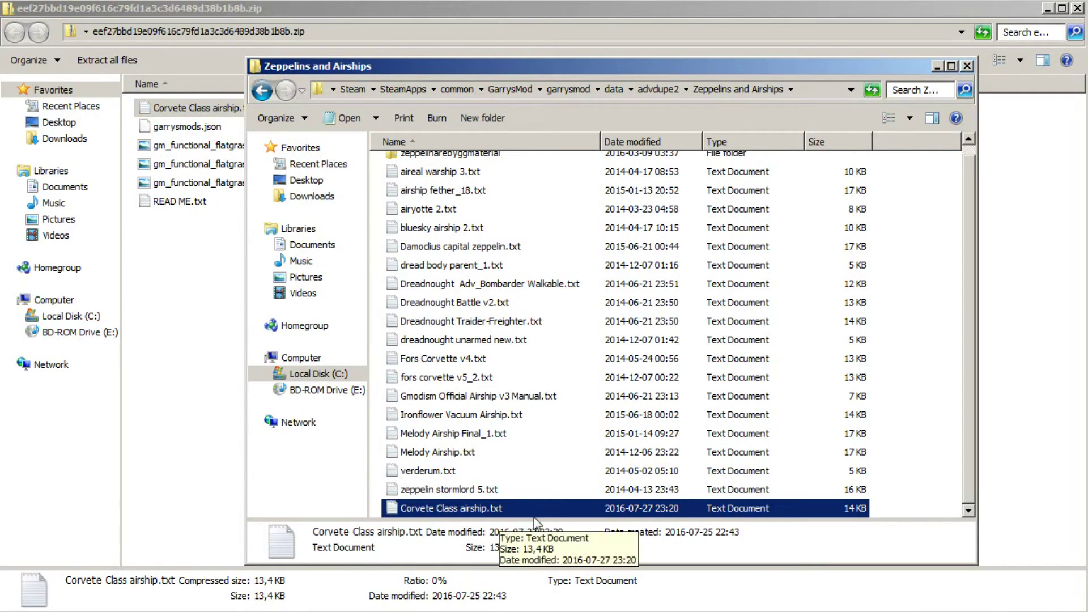
pyautogui.click(385, 491)
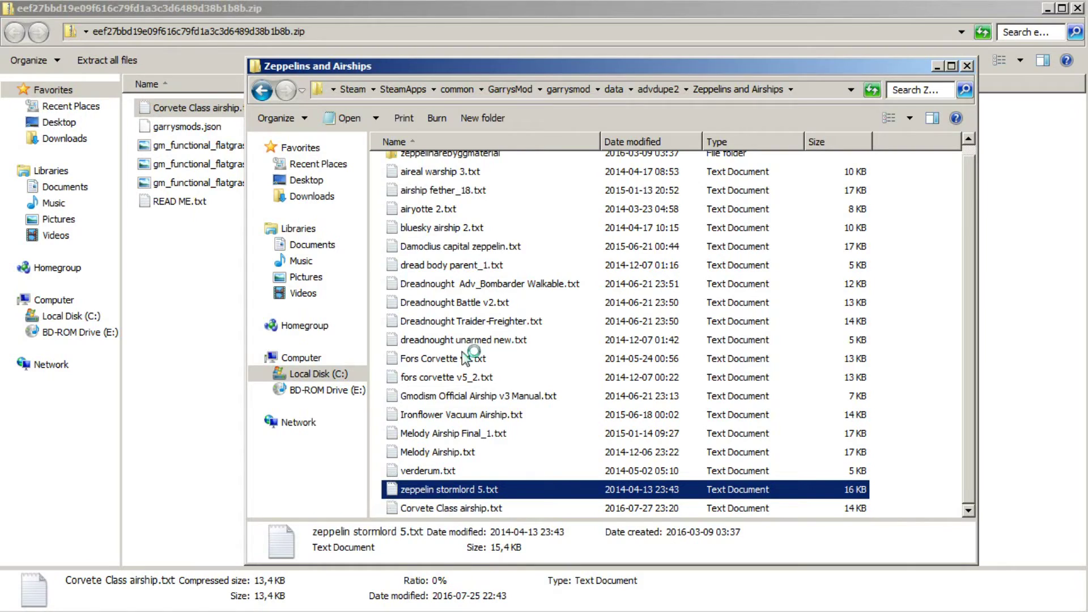
# - Go back up to advdupe2 and drag Corvete Class airship.txt out of the zip
pyautogui.click(651, 91)
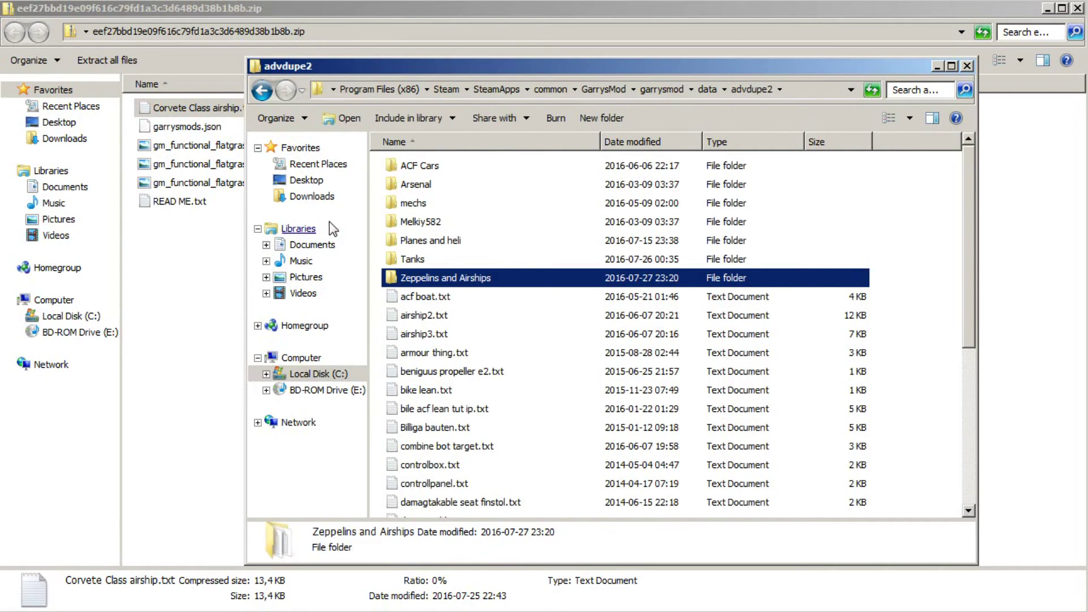
pyautogui.click(211, 112)
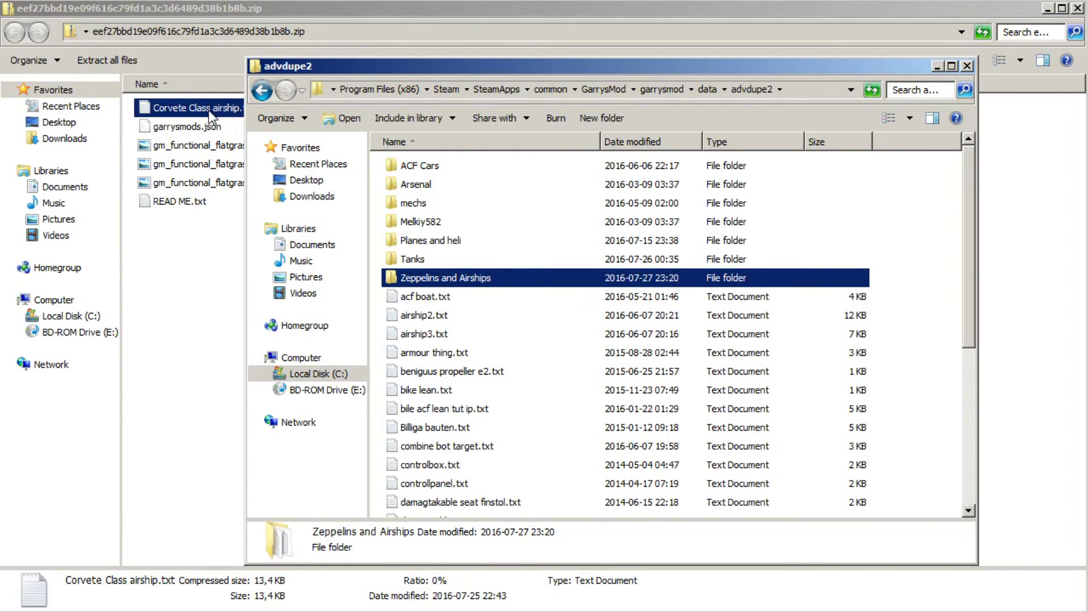
pyautogui.moveTo(209, 110); pyautogui.dragTo(514, 391)
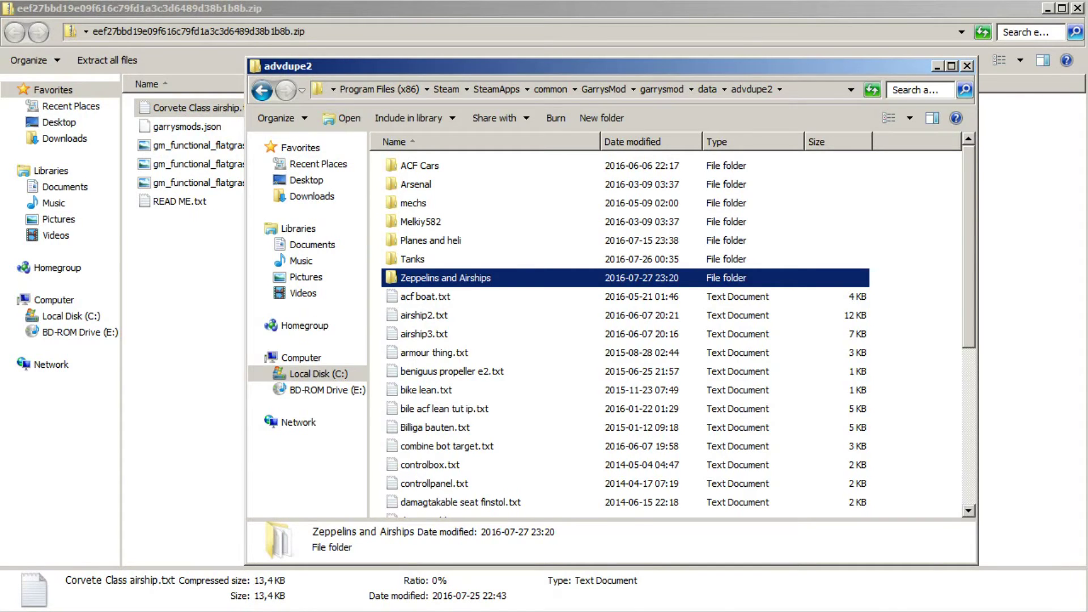
pyautogui.hotkey('alt', 'Tab')
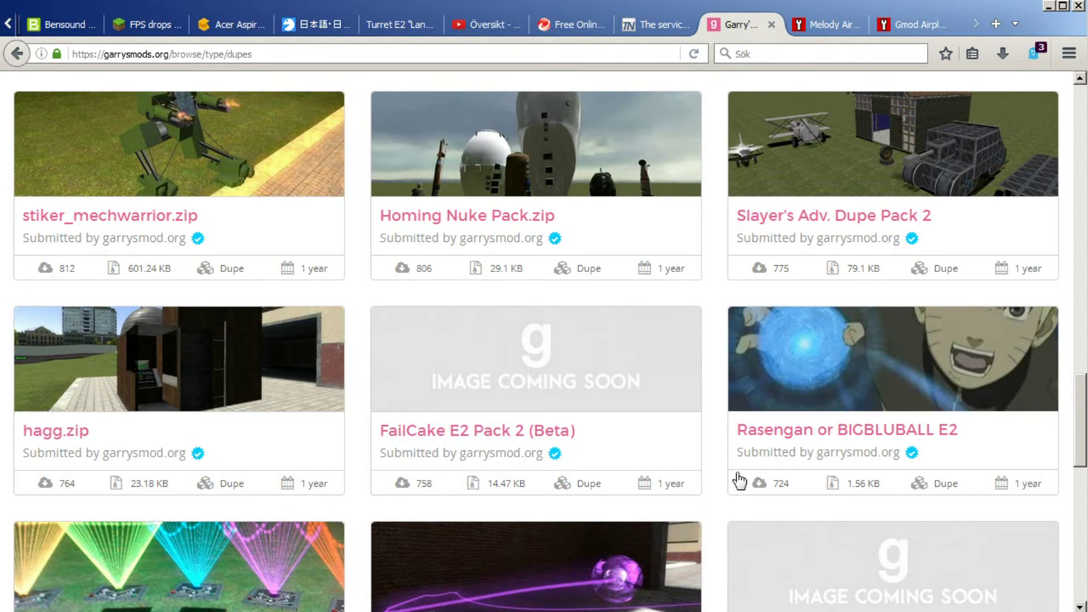
# - Scroll the Dupes listing past Homing Nuke Pack.zip and Slayer's Adv. Dupe Pack 2
pyautogui.scroll(5, 262, 257)
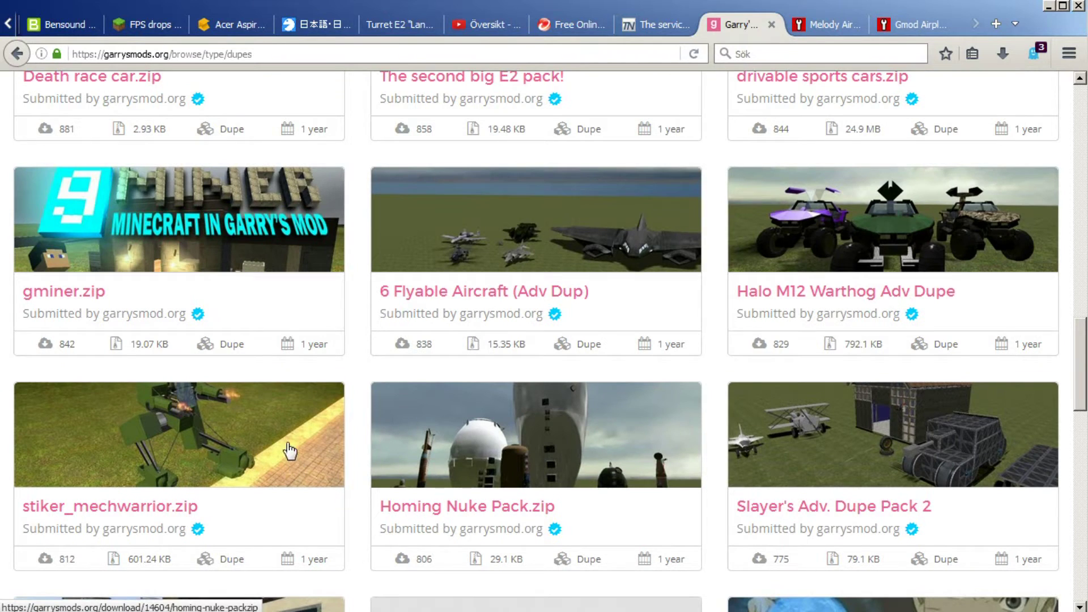
pyautogui.scroll(-2, 251, 434)
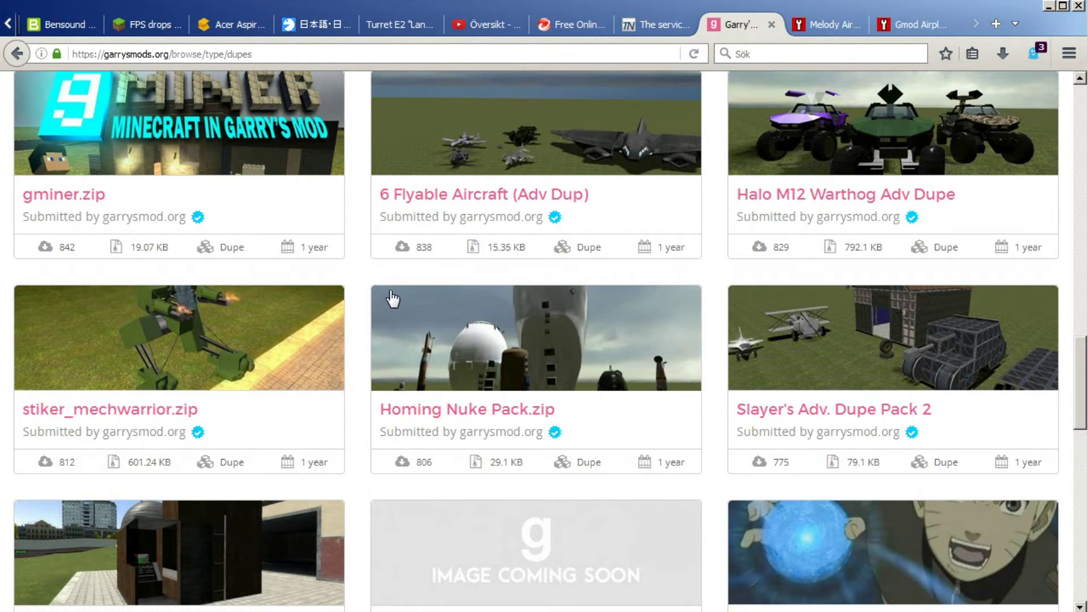
pyautogui.scroll(-3, 544, 231)
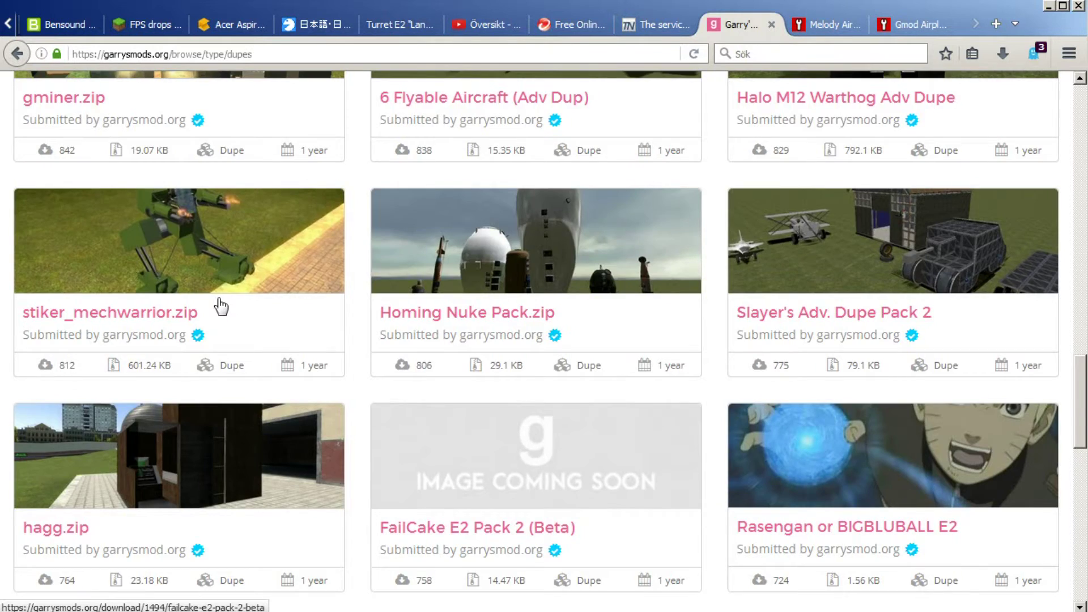
pyautogui.scroll(3, 400, 319)
pyautogui.scroll(4, 346, 401)
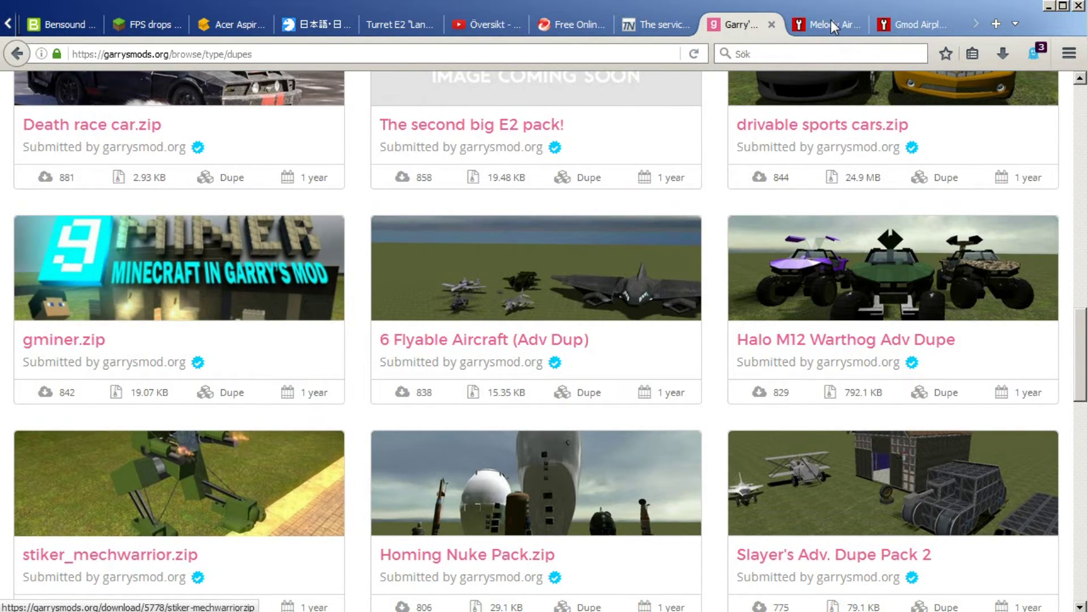
# - Review the Gmod Airplane Expression2 page with Airplane_Build_E2_Chip_Pack.zip, then return to Dupes
pyautogui.hotkey('ctrl', 'Tab')
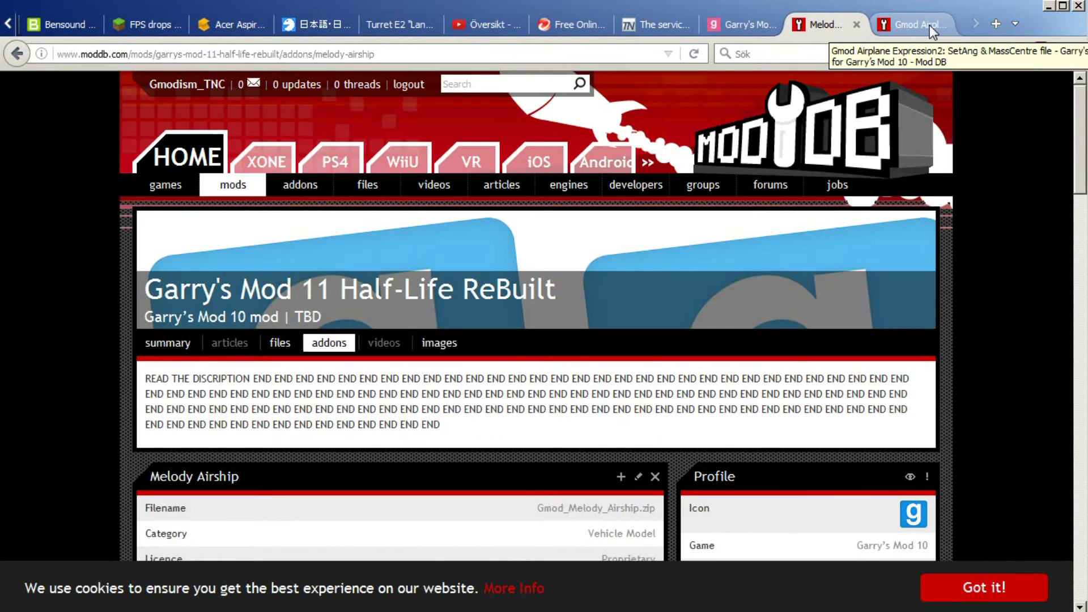
pyautogui.scroll(-7, 831, 173)
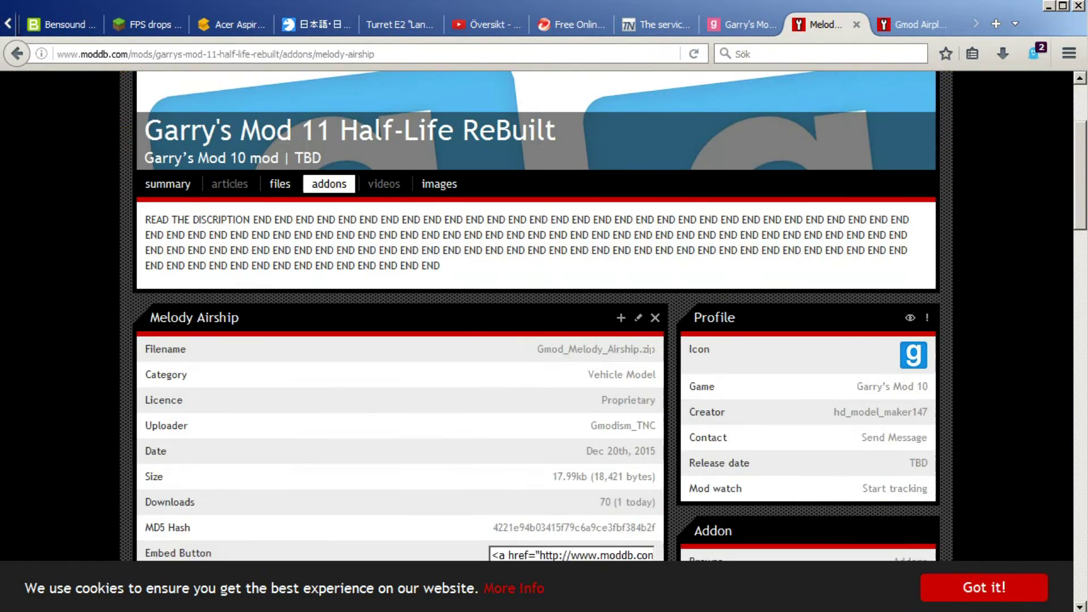
pyautogui.click(918, 24)
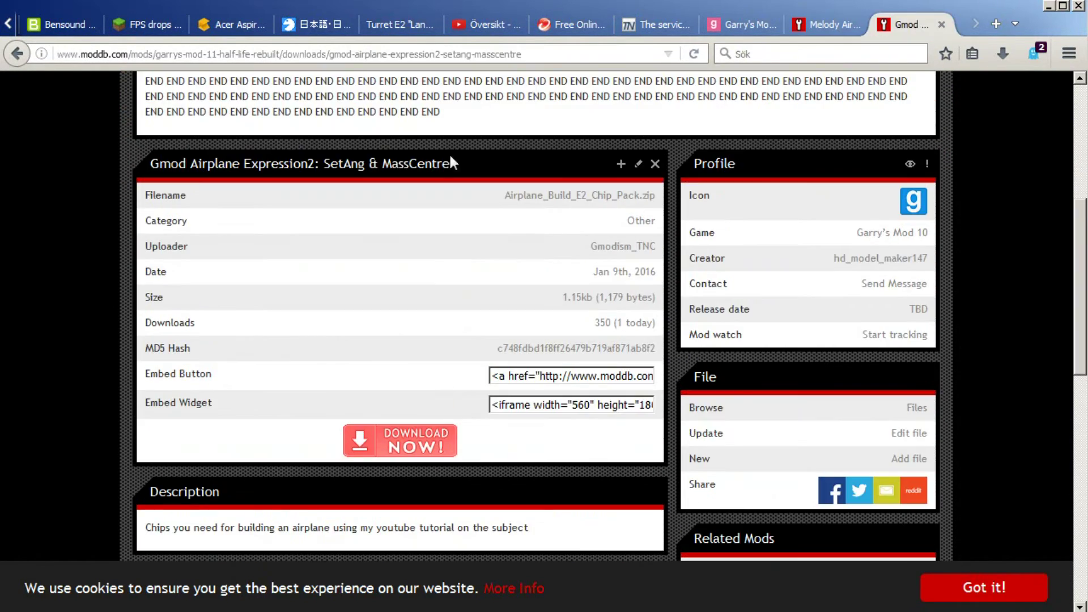
pyautogui.scroll(-6, 513, 373)
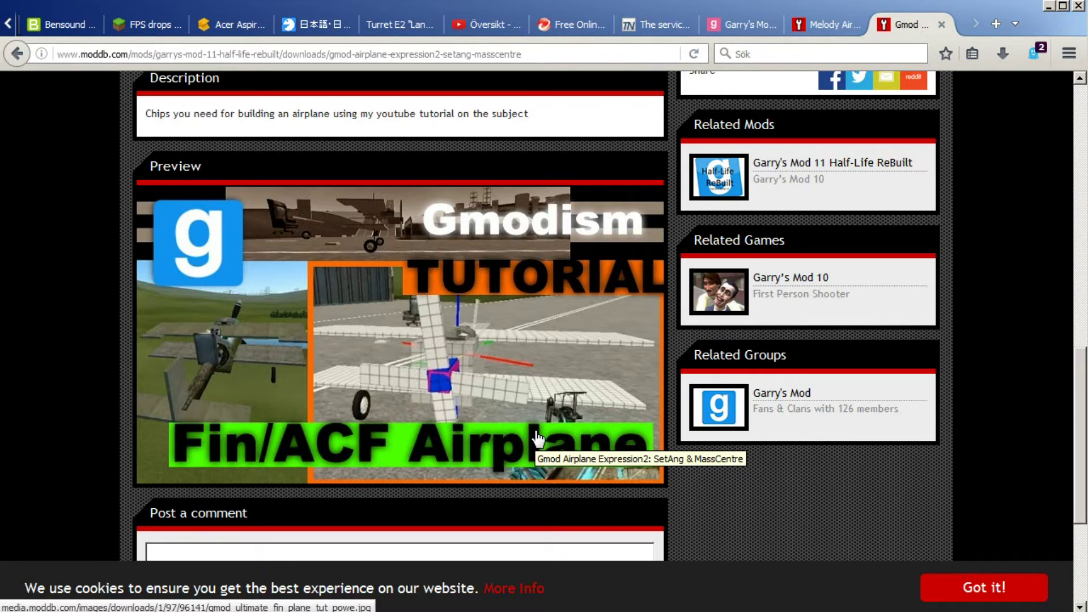
pyautogui.scroll(-4, 538, 441)
pyautogui.scroll(3, 537, 432)
pyautogui.scroll(3, 538, 422)
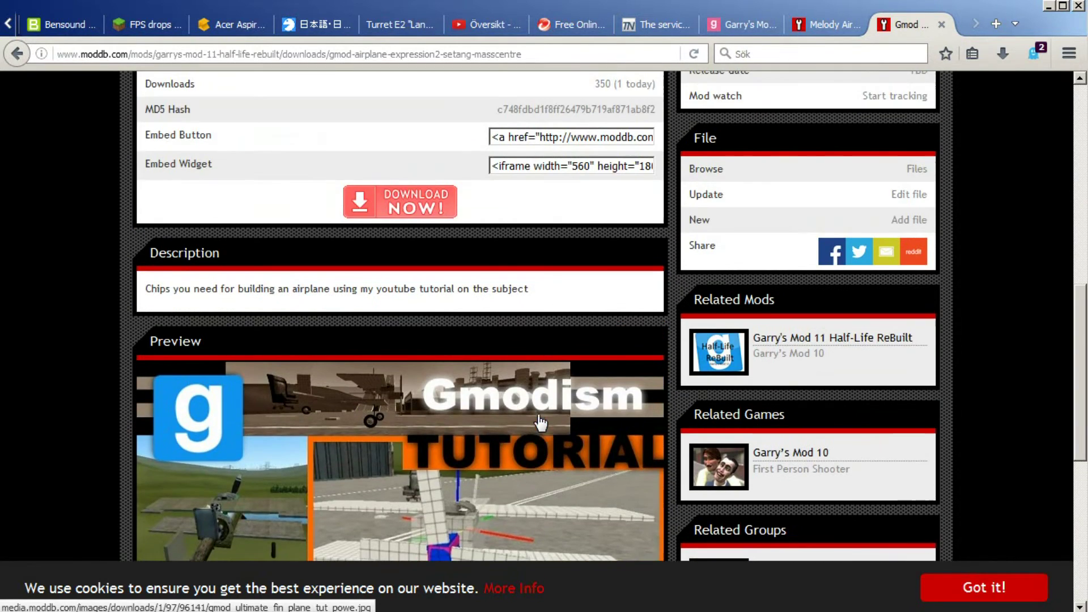
pyautogui.scroll(2, 538, 422)
pyautogui.scroll(6, 544, 414)
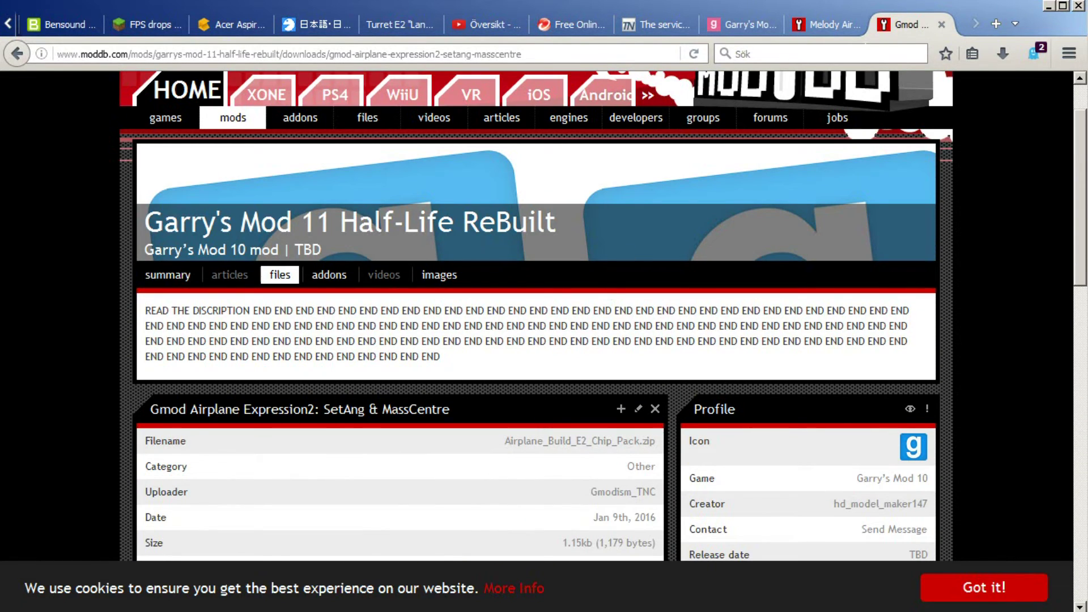
pyautogui.click(729, 21)
# - Return to the top of the Dupes listing and start downloading Huge e2 pack.zip
pyautogui.scroll(5, 340, 320)
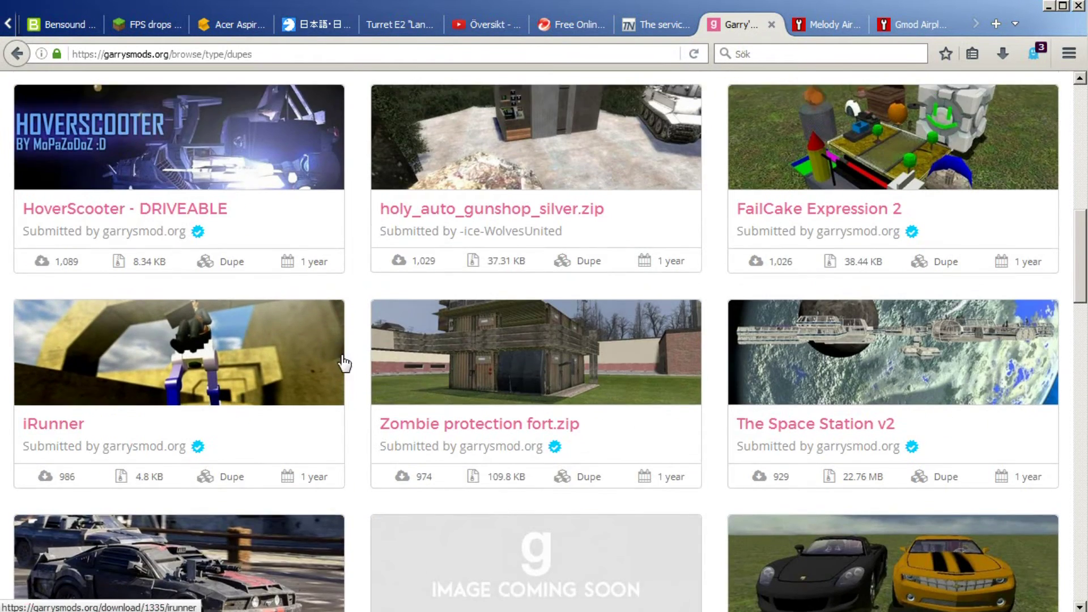
pyautogui.scroll(8, 345, 365)
pyautogui.scroll(5, 335, 345)
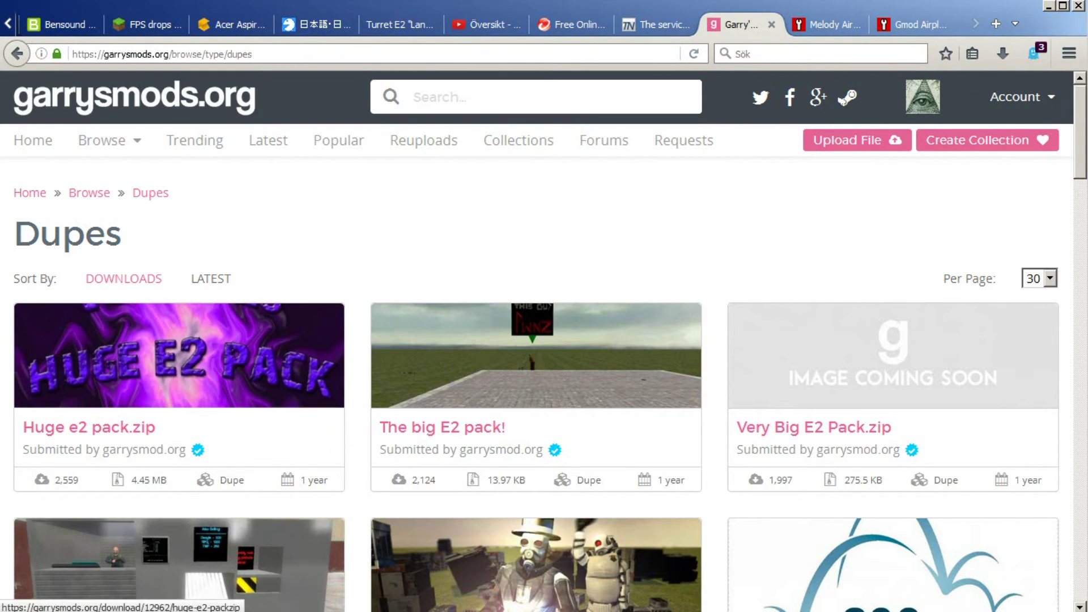
pyautogui.click(179, 363)
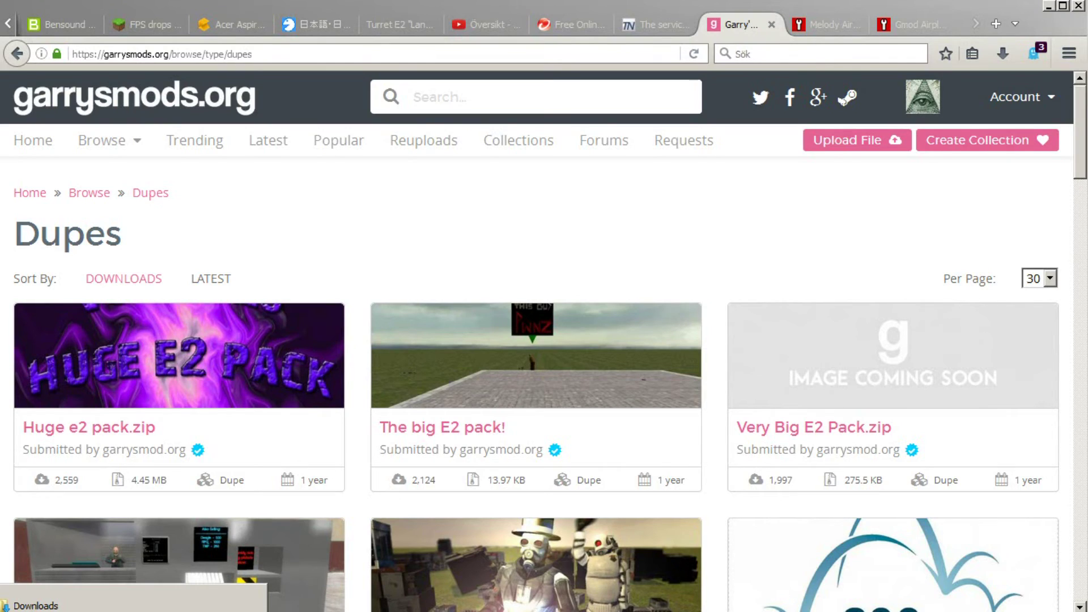
# - Go from advdupe2 up to data, open the expression2 folder and show its full path
pyautogui.hotkey('alt', 'Tab')
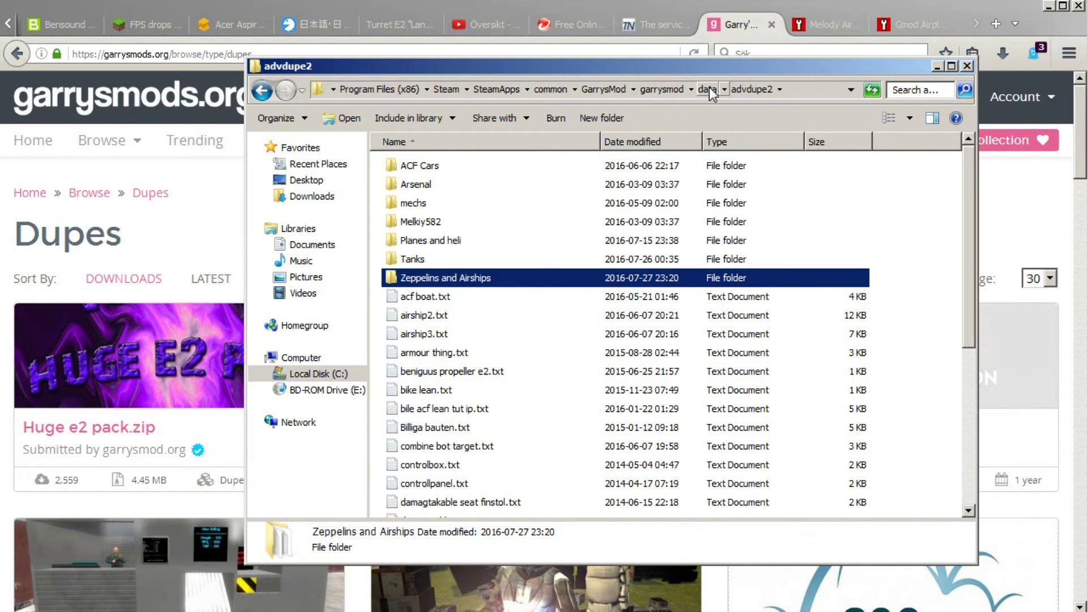
pyautogui.click(709, 91)
pyautogui.scroll(-1, 472, 459)
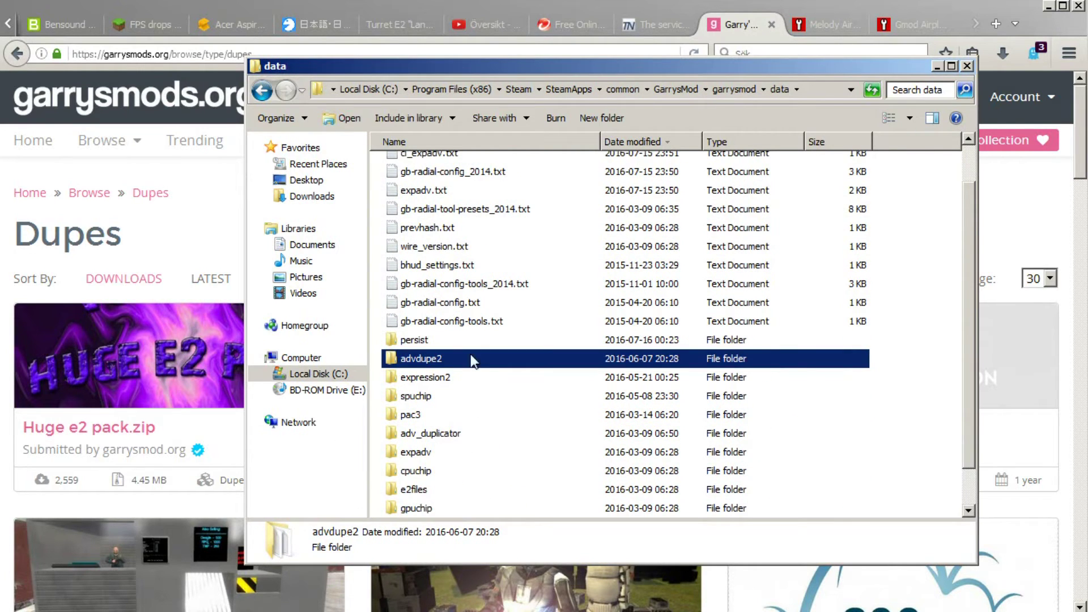
pyautogui.click(436, 378)
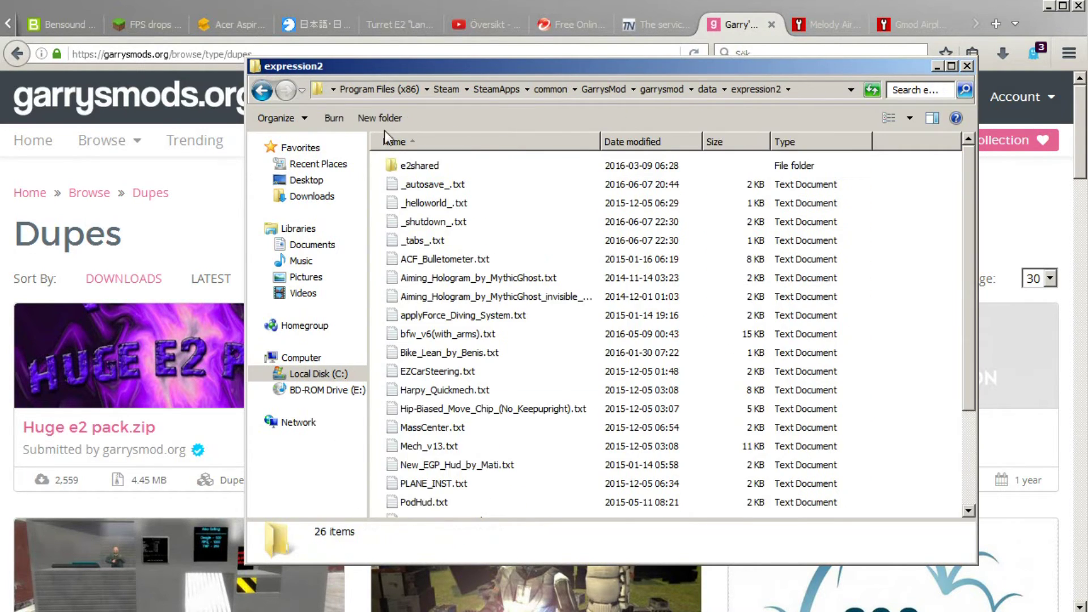
pyautogui.click(808, 83)
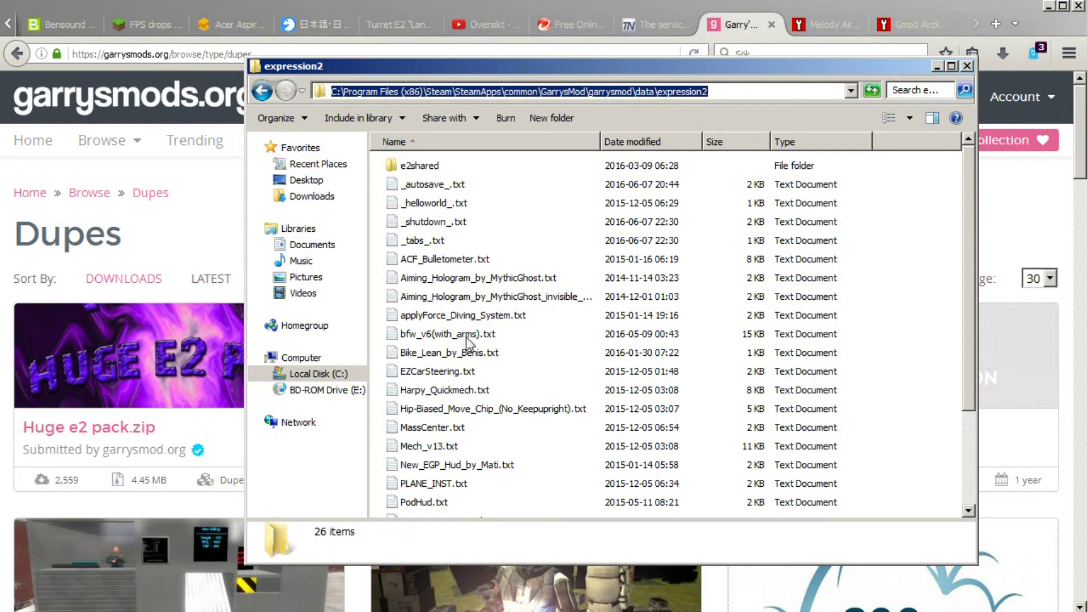
pyautogui.press('Escape')
# - Point out the E2 files _helloworld_.txt, Bike_Lean_by_Benis.txt and MassCenter.txt in expression2
pyautogui.scroll(-2, 465, 369)
pyautogui.scroll(2, 488, 417)
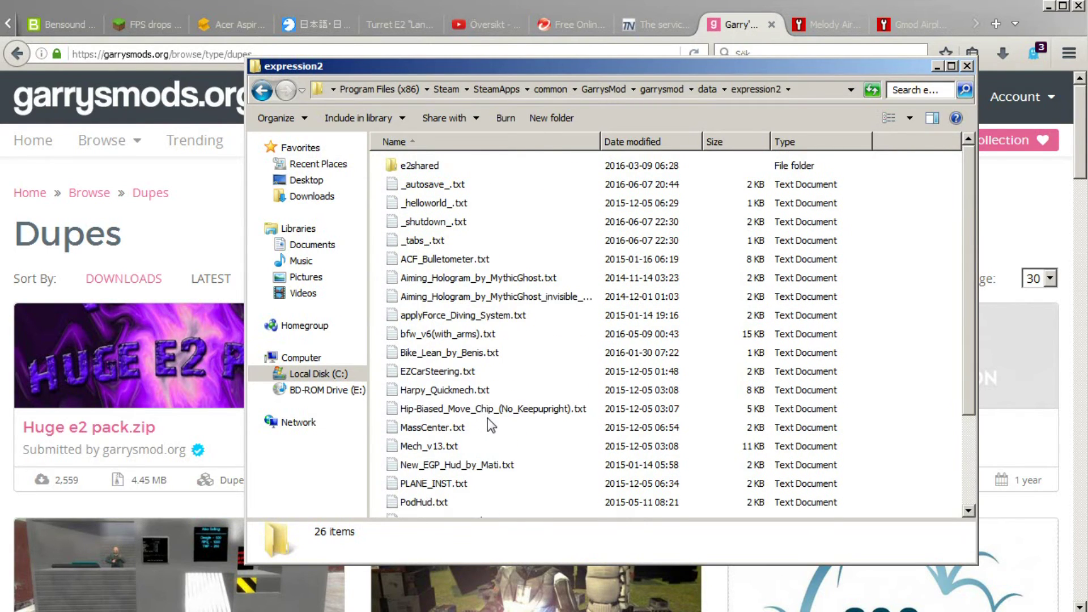
pyautogui.scroll(-2, 487, 417)
pyautogui.scroll(2, 488, 413)
pyautogui.click(485, 203)
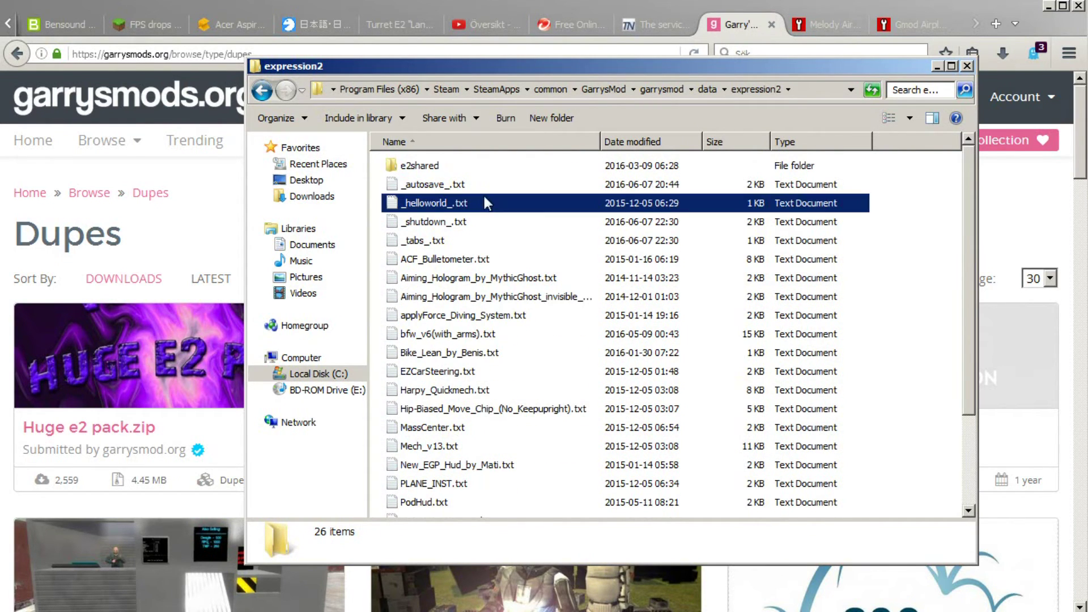
pyautogui.click(487, 352)
pyautogui.click(487, 427)
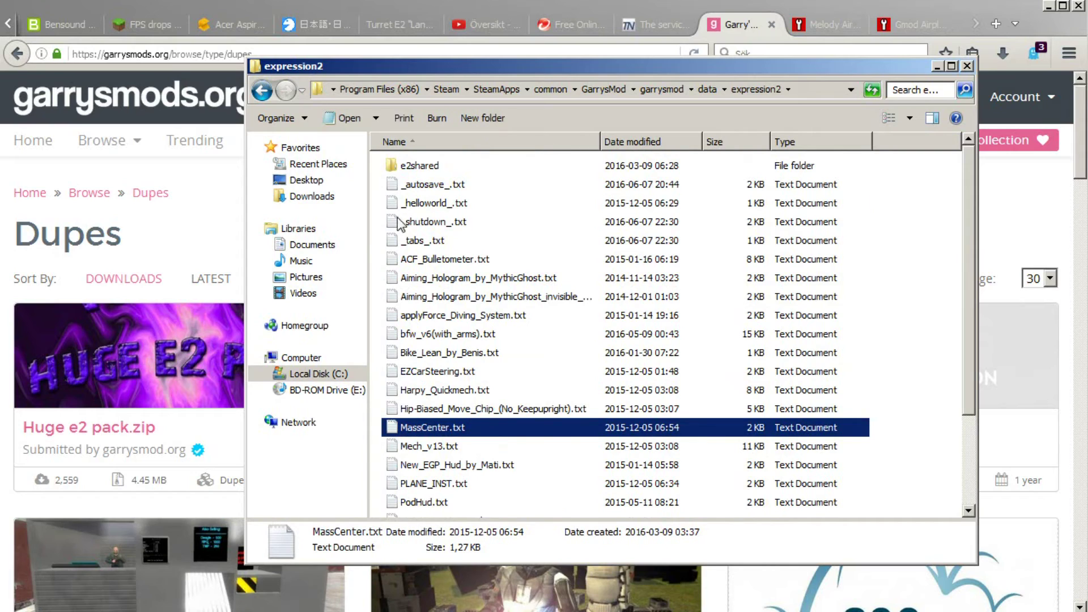
# - Go back to data and look inside the expadv and e2files folders
pyautogui.click(707, 89)
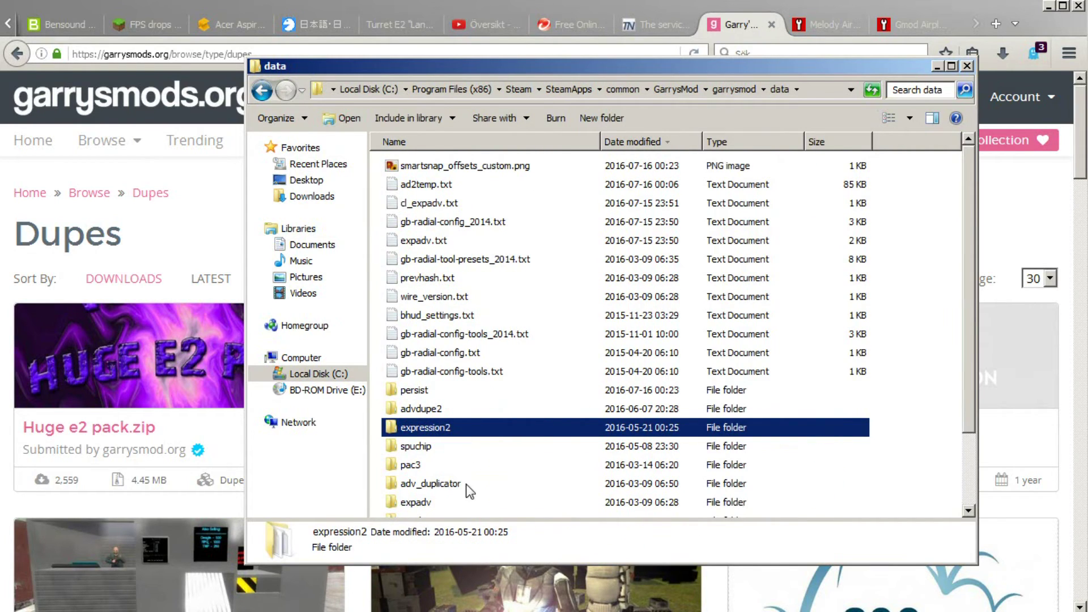
pyautogui.doubleClick(422, 502)
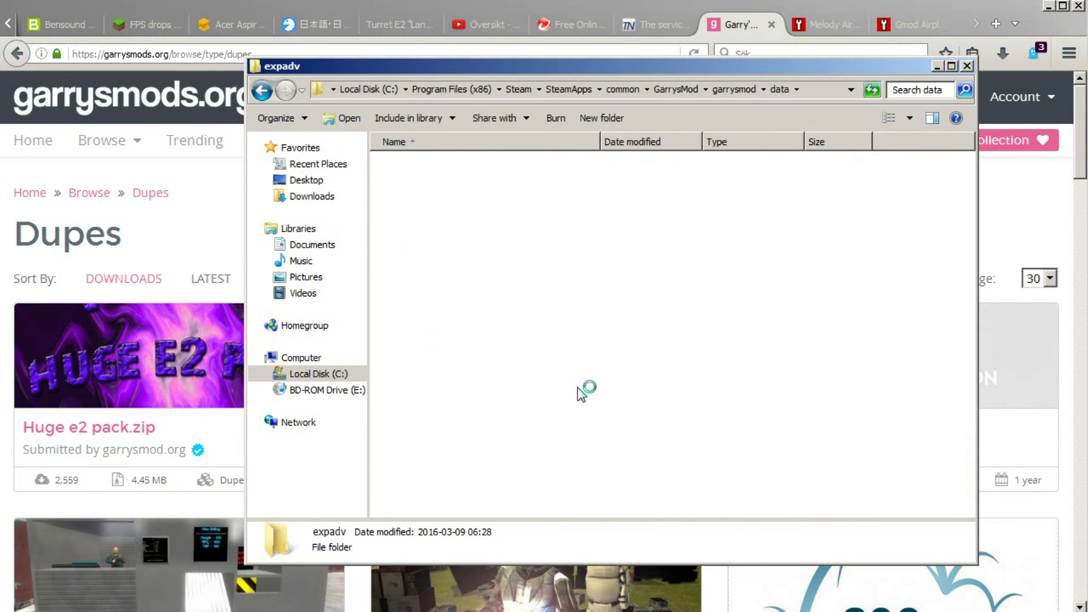
pyautogui.press('BackSpace')
pyautogui.doubleClick(413, 453)
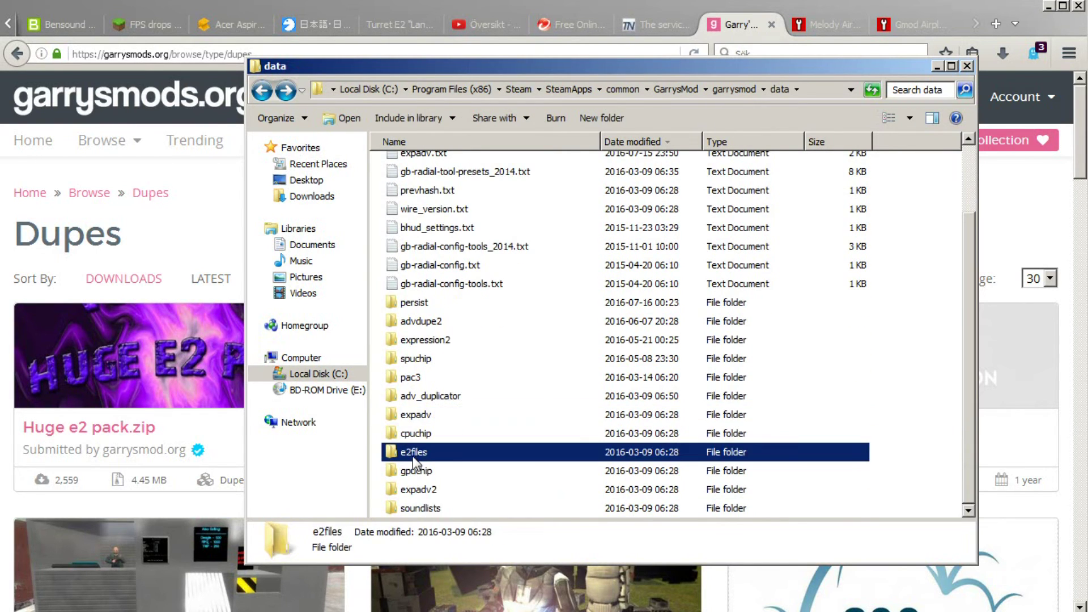
pyautogui.press('BackSpace')
# - Go up to the garrysmod folder and close the Explorer window
pyautogui.click(737, 89)
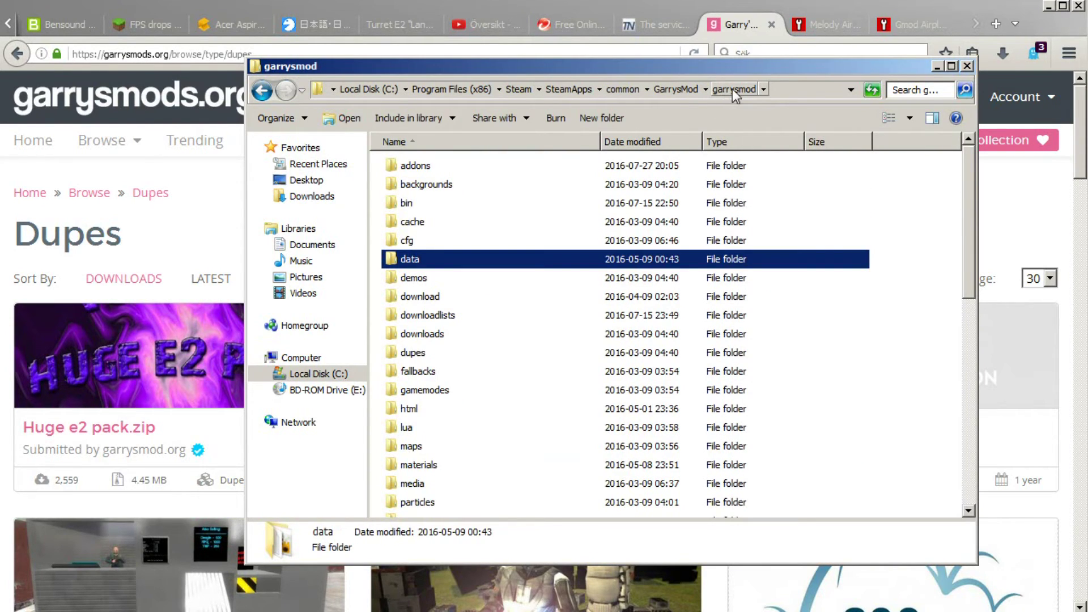
pyautogui.rightClick(733, 91)
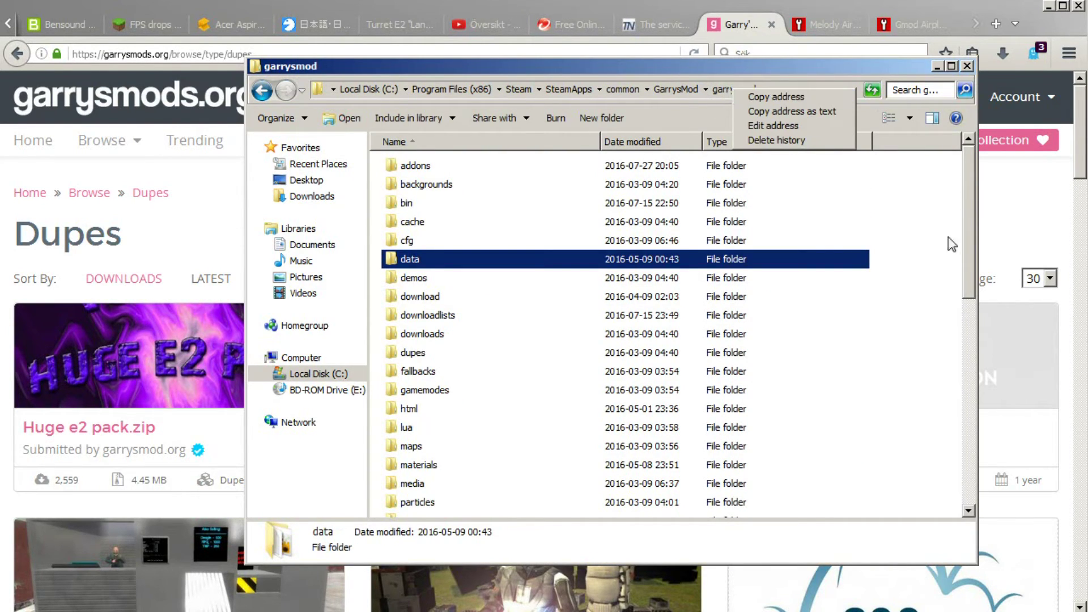
pyautogui.click(891, 66)
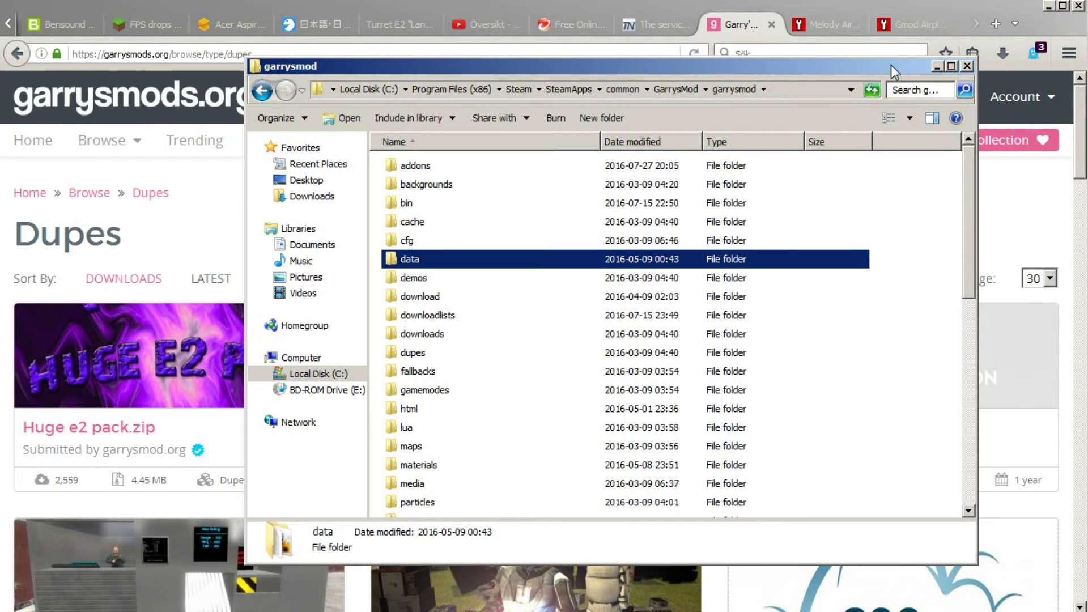
pyautogui.click(968, 66)
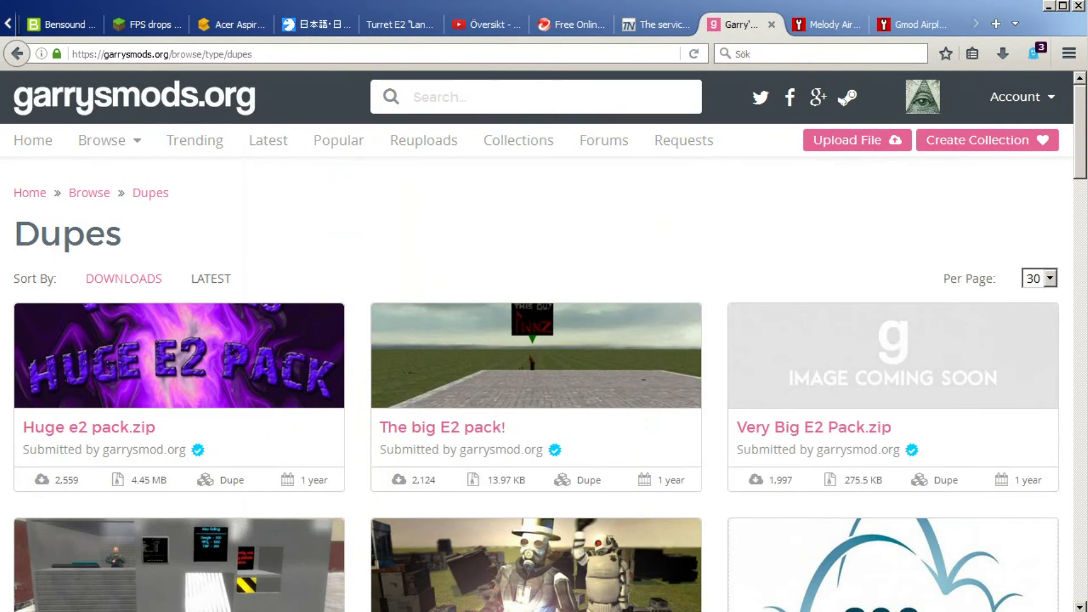
pyautogui.click(1078, 5)
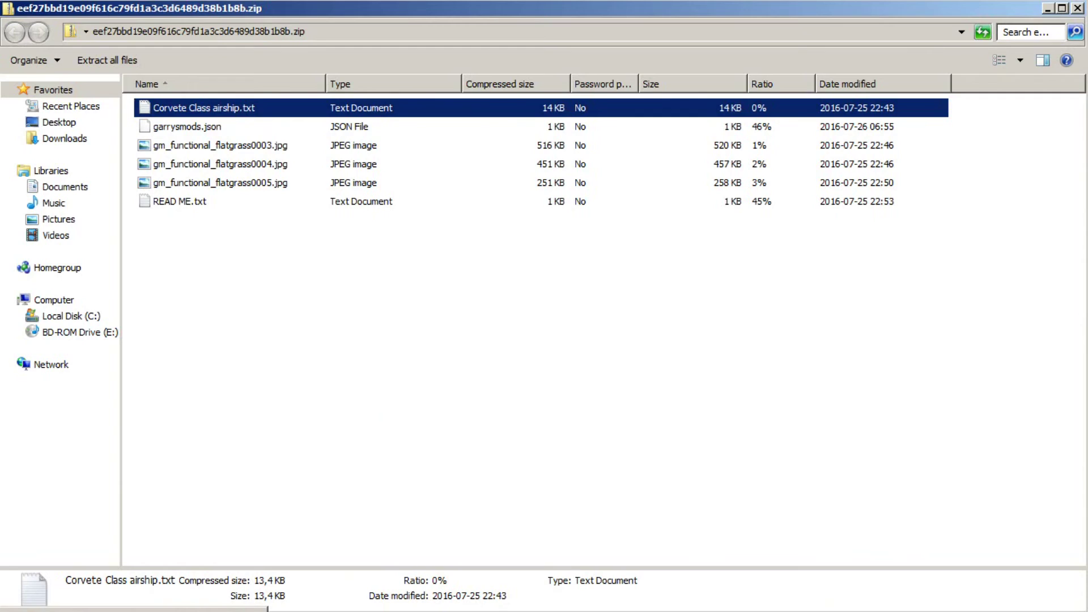
pyautogui.click(1078, 8)
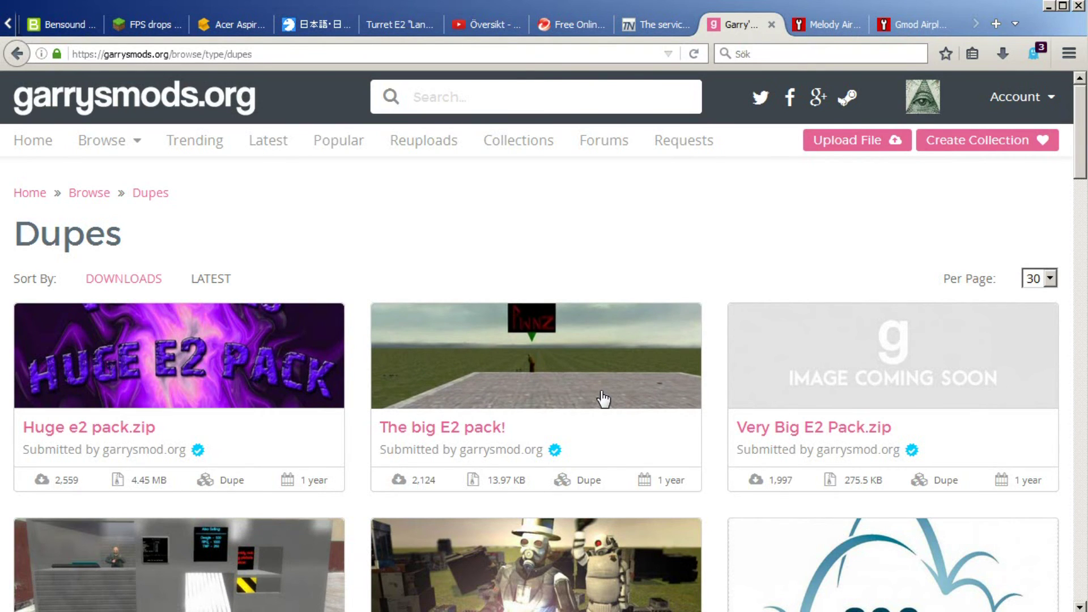
# - Scroll the Dupes page, then scroll the browser tab strip to the earliest tabs and back
pyautogui.scroll(-3, 618, 378)
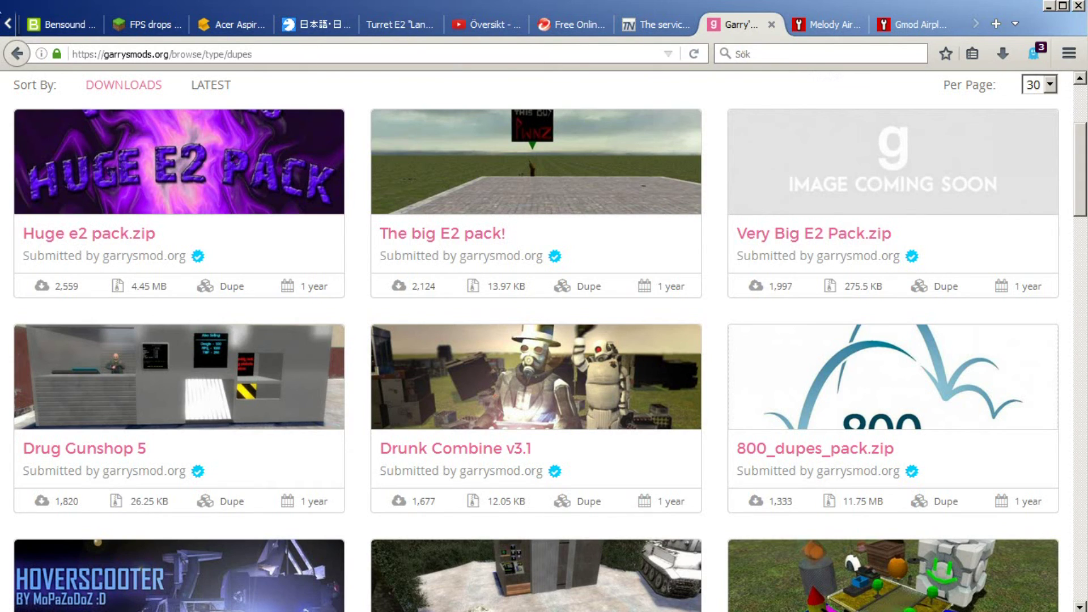
pyautogui.click(9, 24)
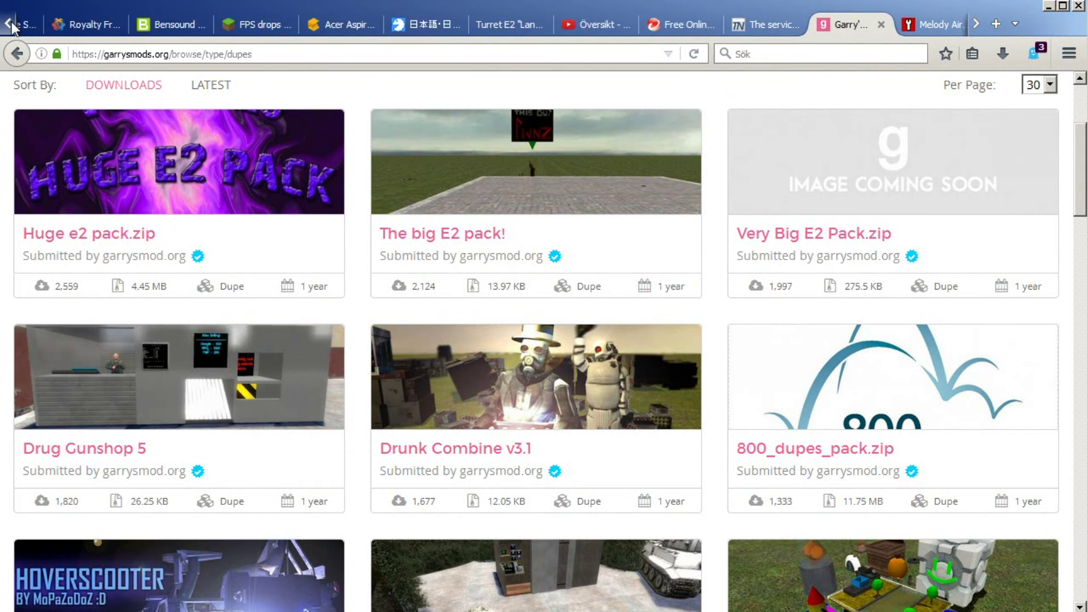
pyautogui.click(9, 24)
pyautogui.click(9, 24)
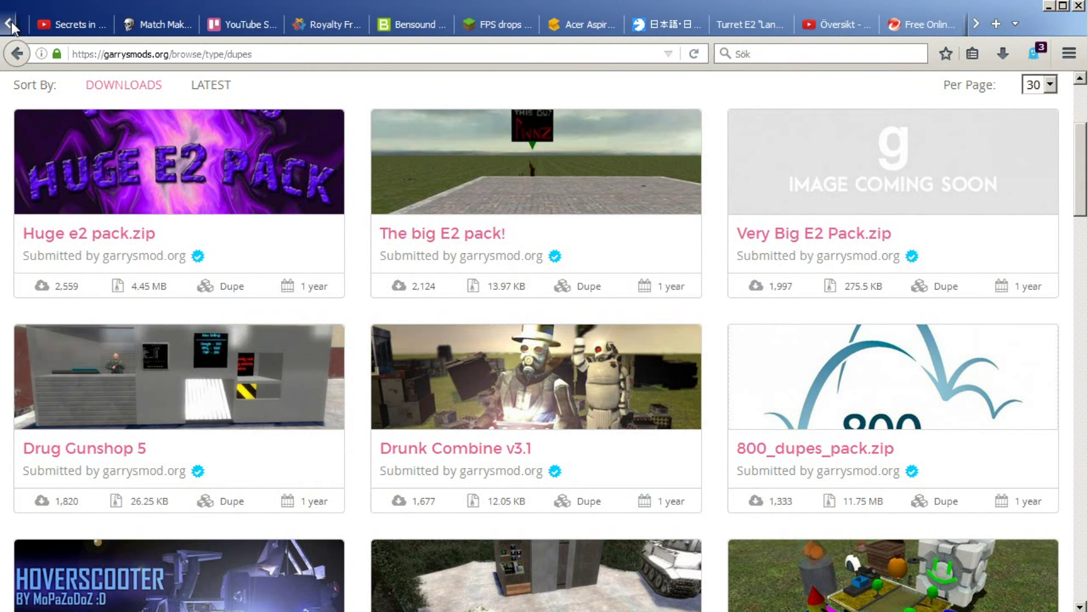
pyautogui.click(9, 24)
pyautogui.click(9, 24)
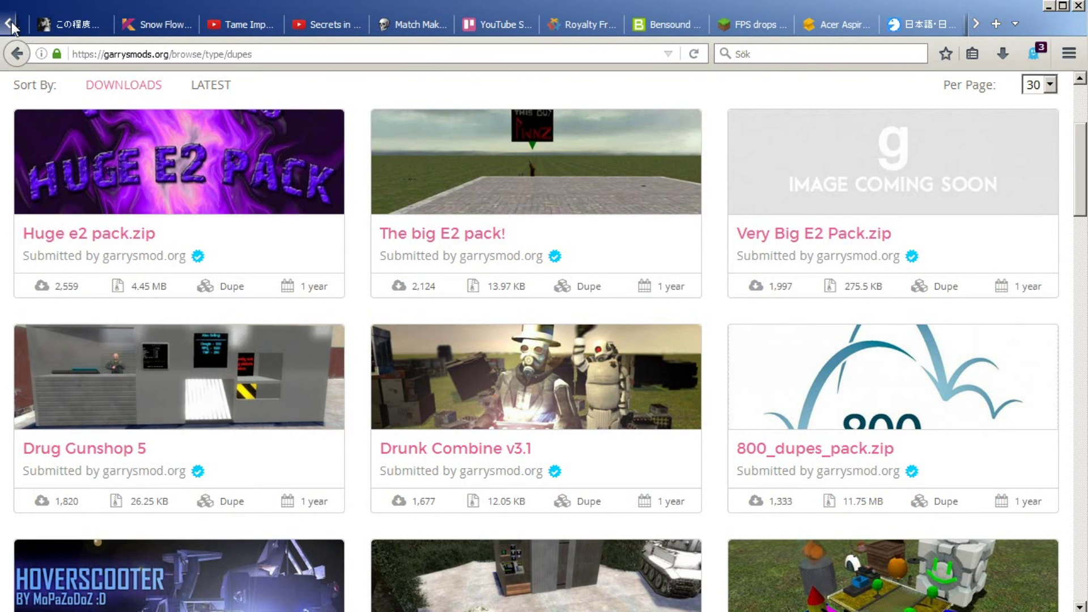
pyautogui.click(976, 24)
pyautogui.click(975, 24)
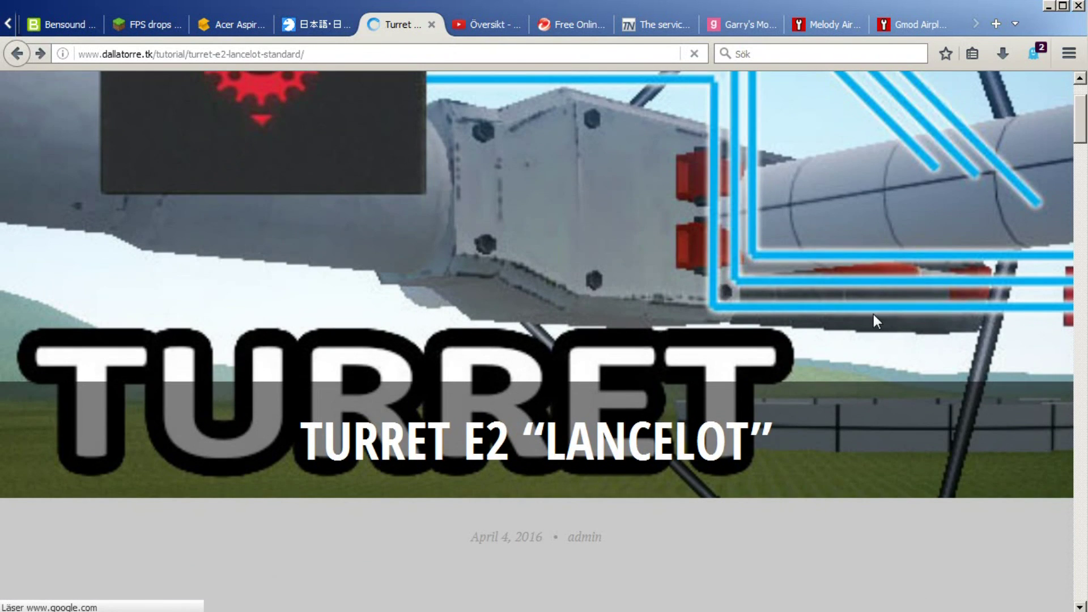
# - Read the Lancelot page's DOWNLOAD THE CODE Expression2 folder note, then return to the Gmod Airplane ModDB page
pyautogui.scroll(-4, 872, 315)
pyautogui.scroll(-7, 870, 316)
pyautogui.scroll(-3, 821, 326)
pyautogui.scroll(-4, 742, 340)
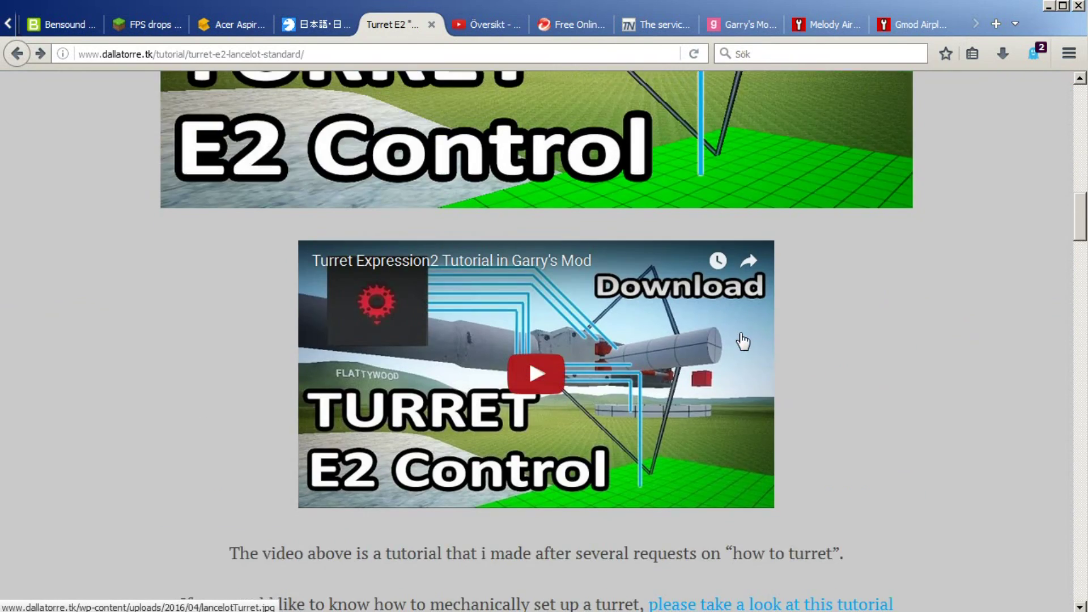
pyautogui.scroll(-5, 742, 340)
pyautogui.scroll(-5, 743, 334)
pyautogui.scroll(-2, 743, 335)
pyautogui.scroll(-6, 759, 334)
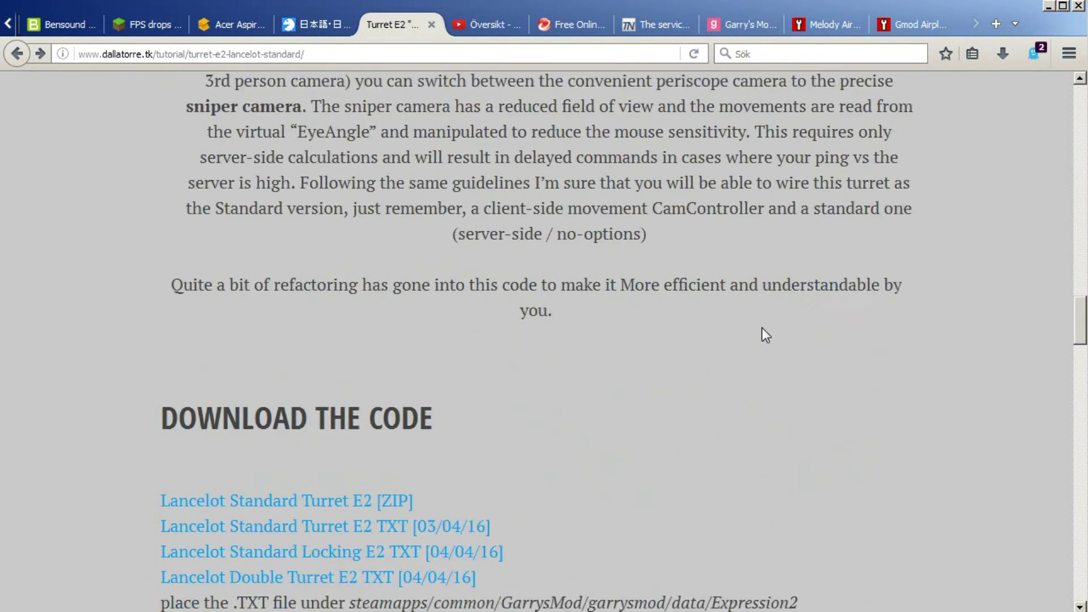
pyautogui.scroll(-3, 765, 329)
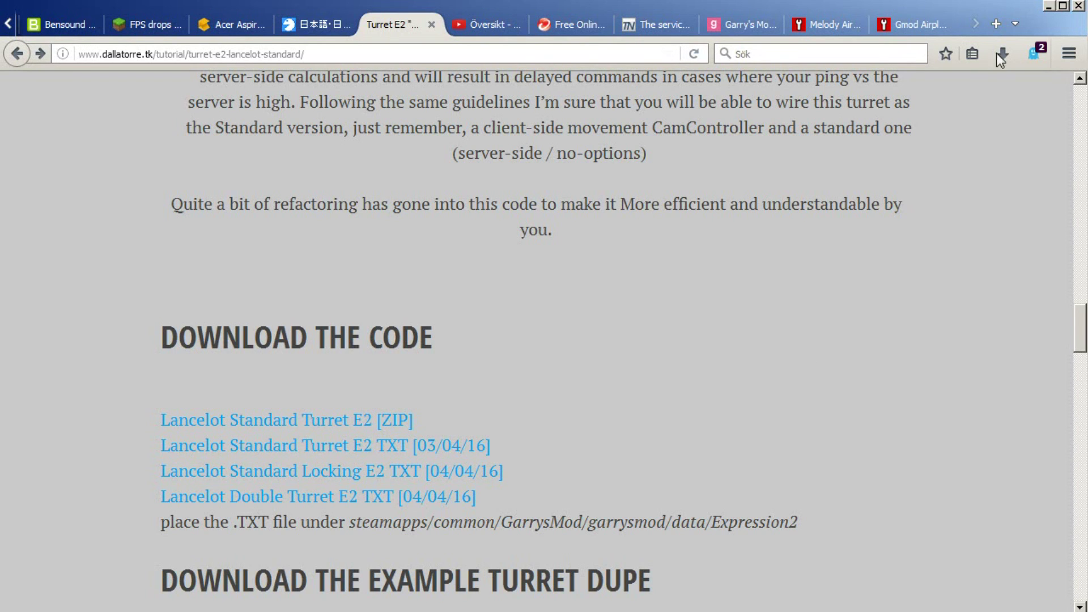
pyautogui.click(892, 23)
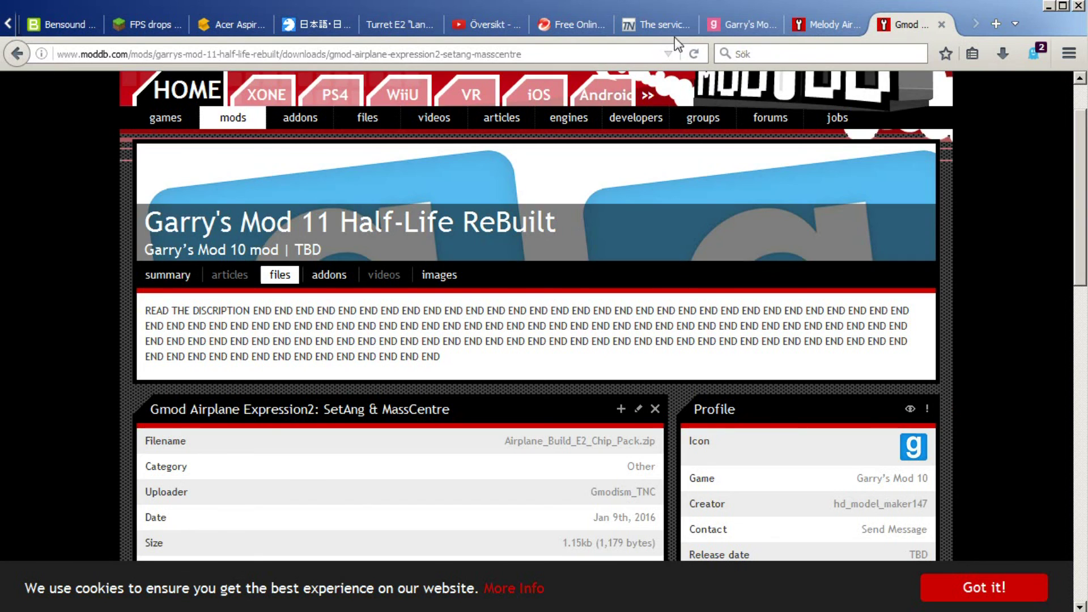
# - Bring the garrysmods.org Dupes page back and scroll to HoverScooter and FailCake Expression 2
pyautogui.click(731, 25)
pyautogui.scroll(-2, 741, 498)
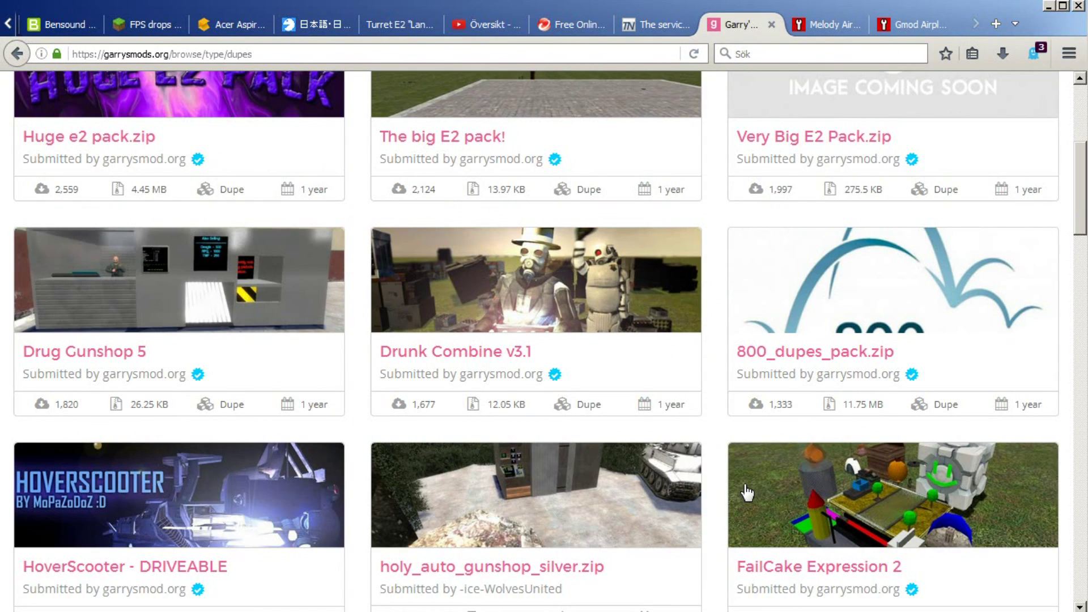
pyautogui.scroll(-2, 747, 493)
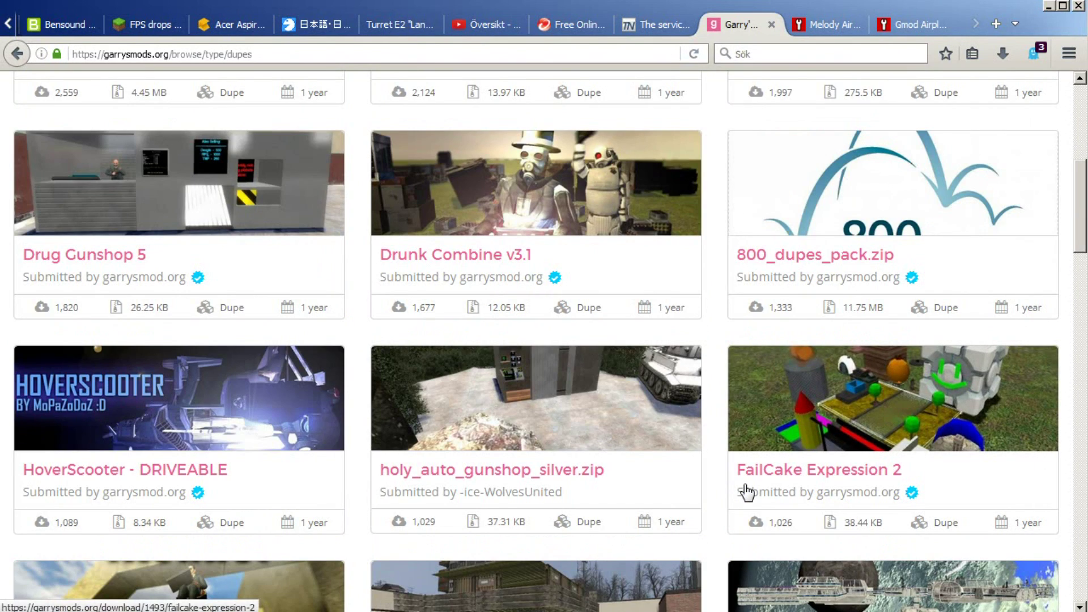